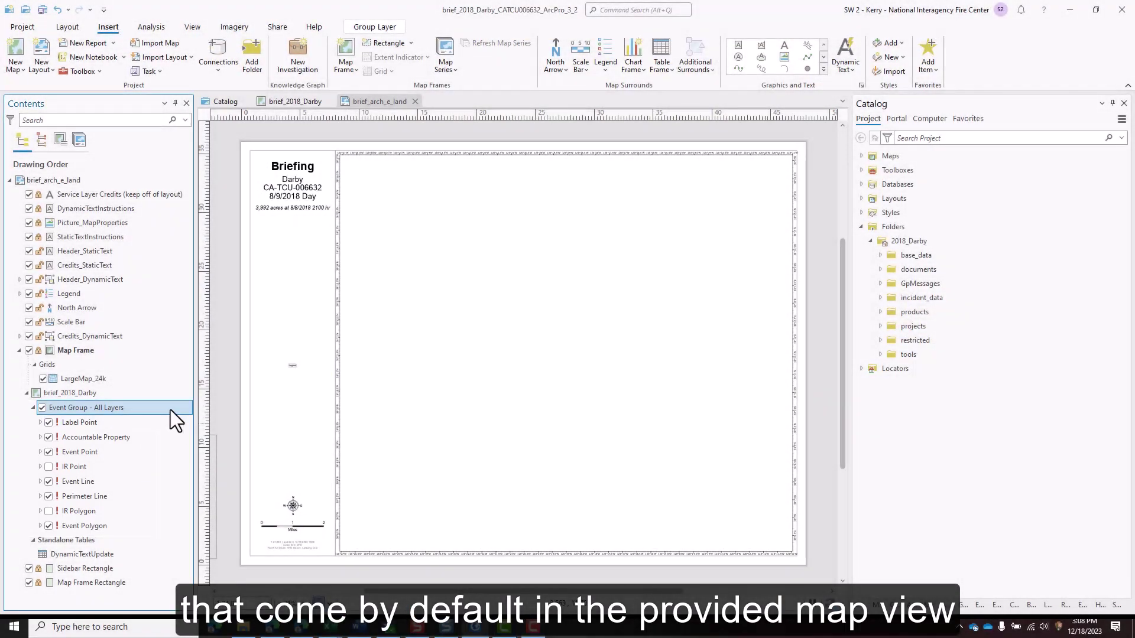
# Remove Event Group - All Layers and add Event Group BAM Large Symbols 2024.lyrx from tools > Event_Layer_Files
pyautogui.rightClick(170, 409)
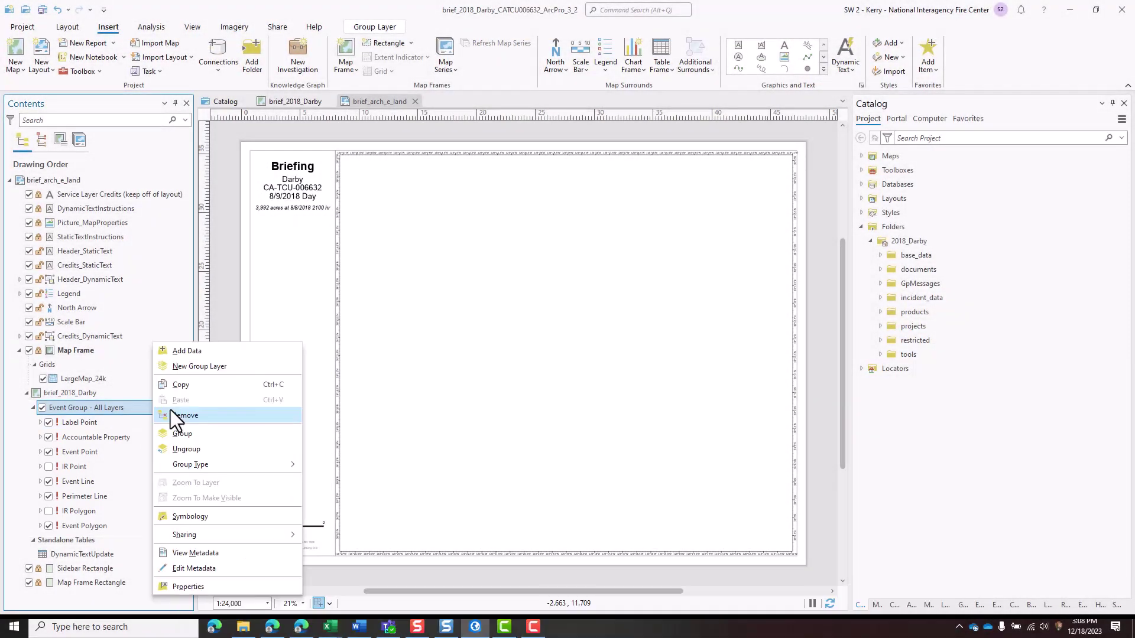
pyautogui.click(223, 417)
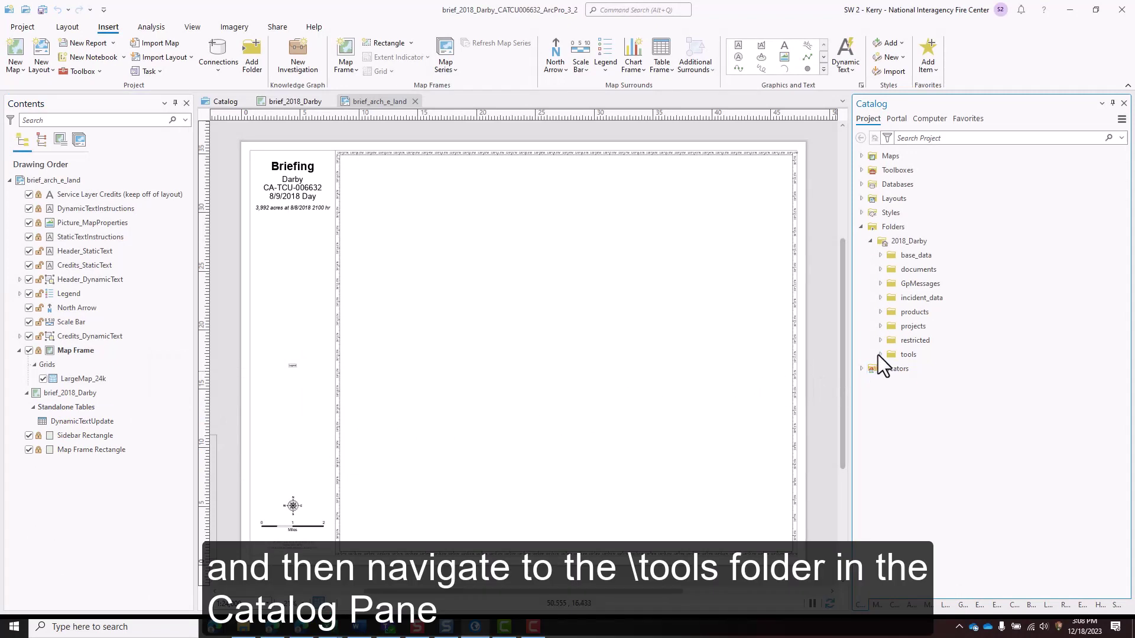
pyautogui.click(879, 354)
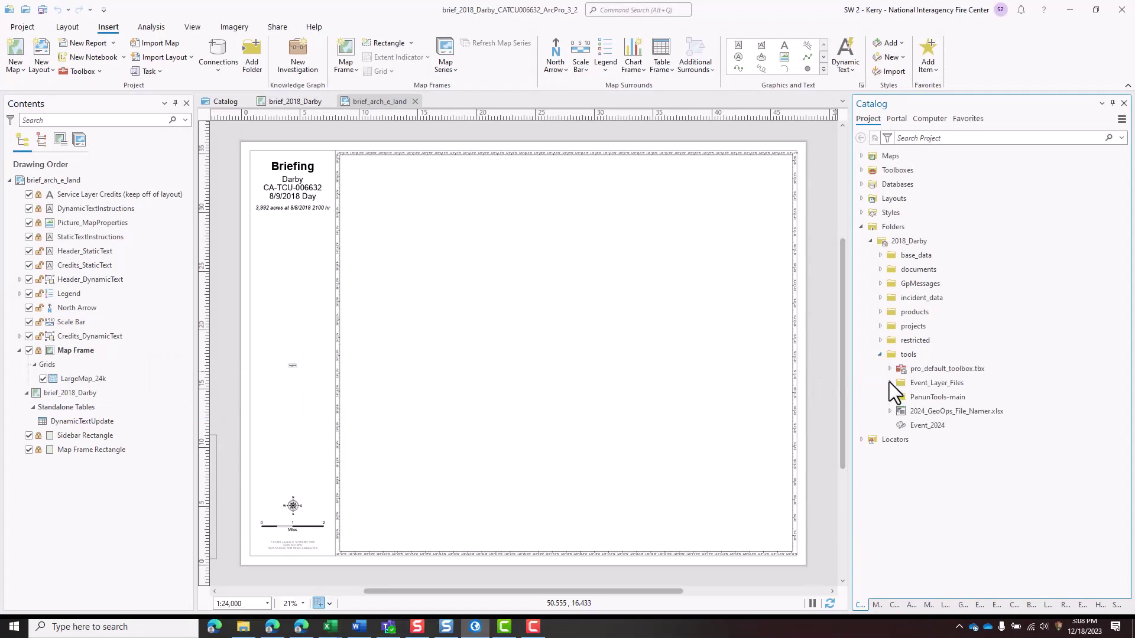
pyautogui.click(889, 383)
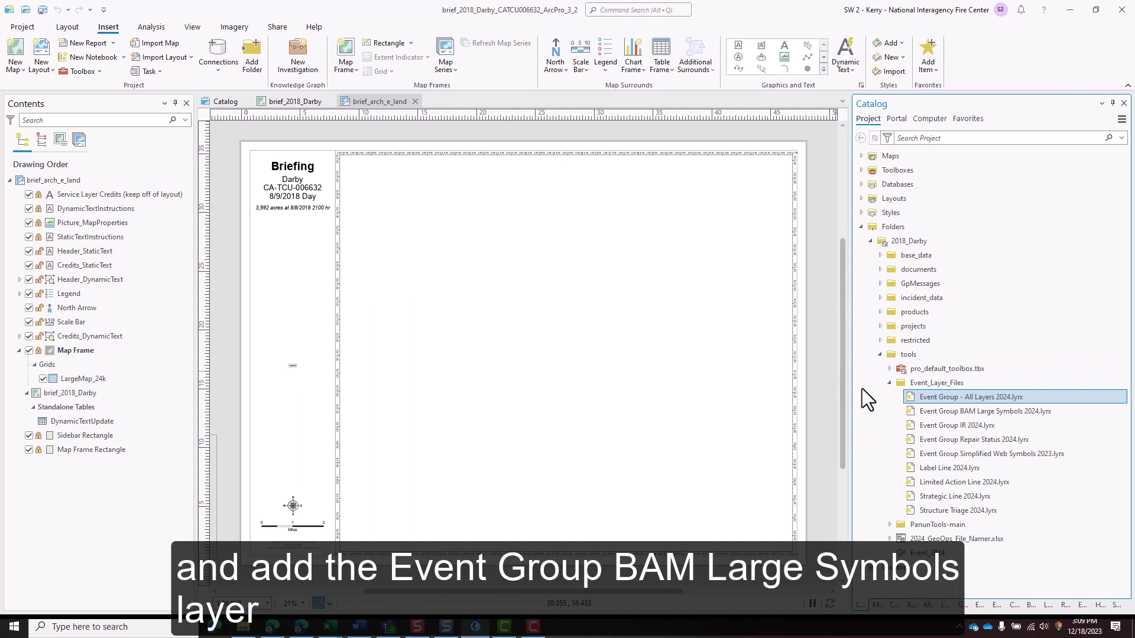
pyautogui.click(922, 411)
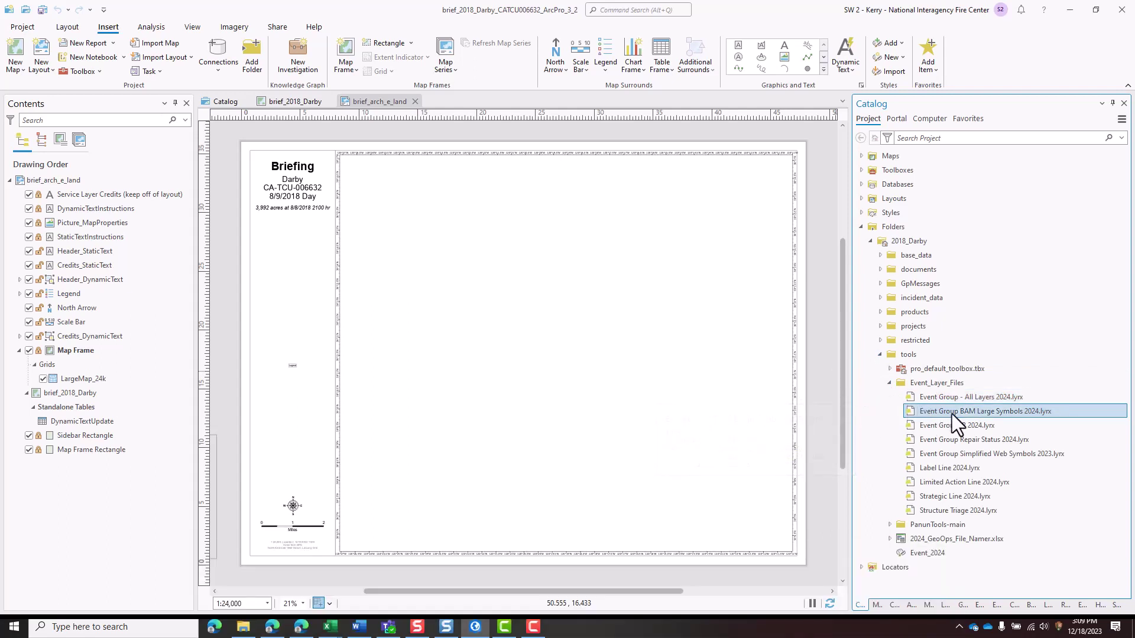
pyautogui.moveTo(953, 414); pyautogui.dragTo(43, 410)
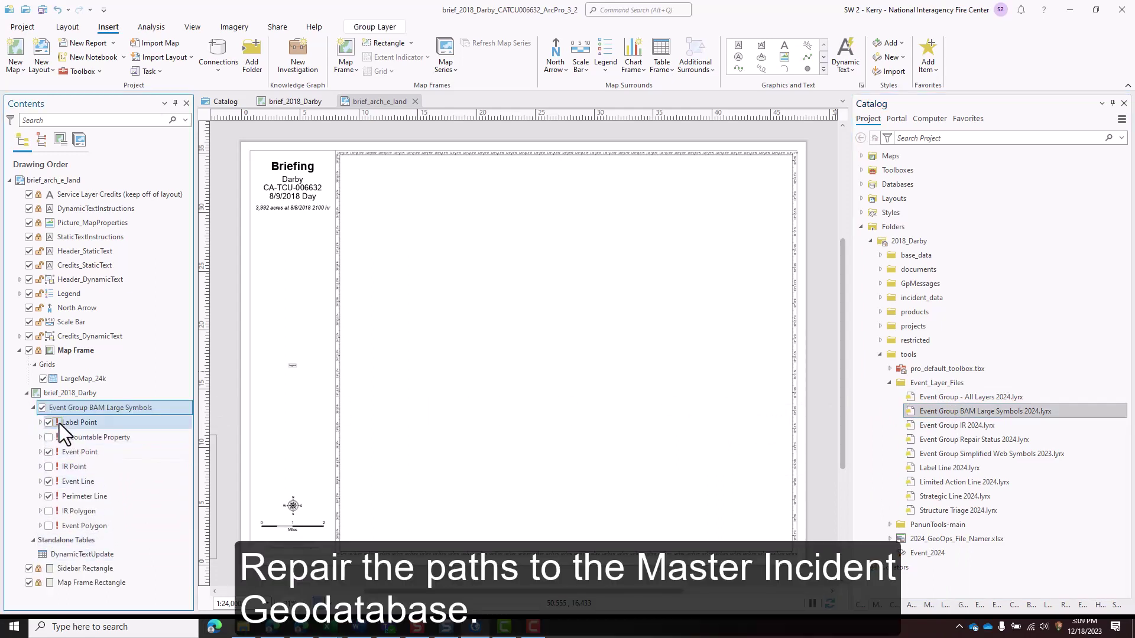
# Repoint Label Point to the LabelPoint feature class in 2018_Darby > incident_data's Event geodatabase
pyautogui.click(57, 421)
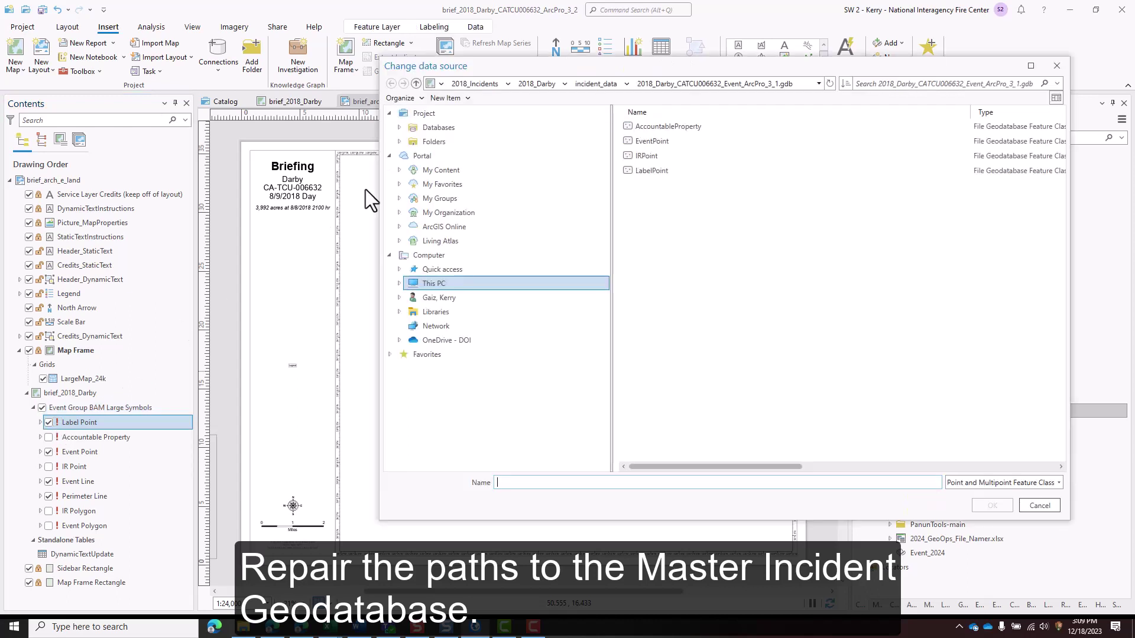
pyautogui.click(444, 143)
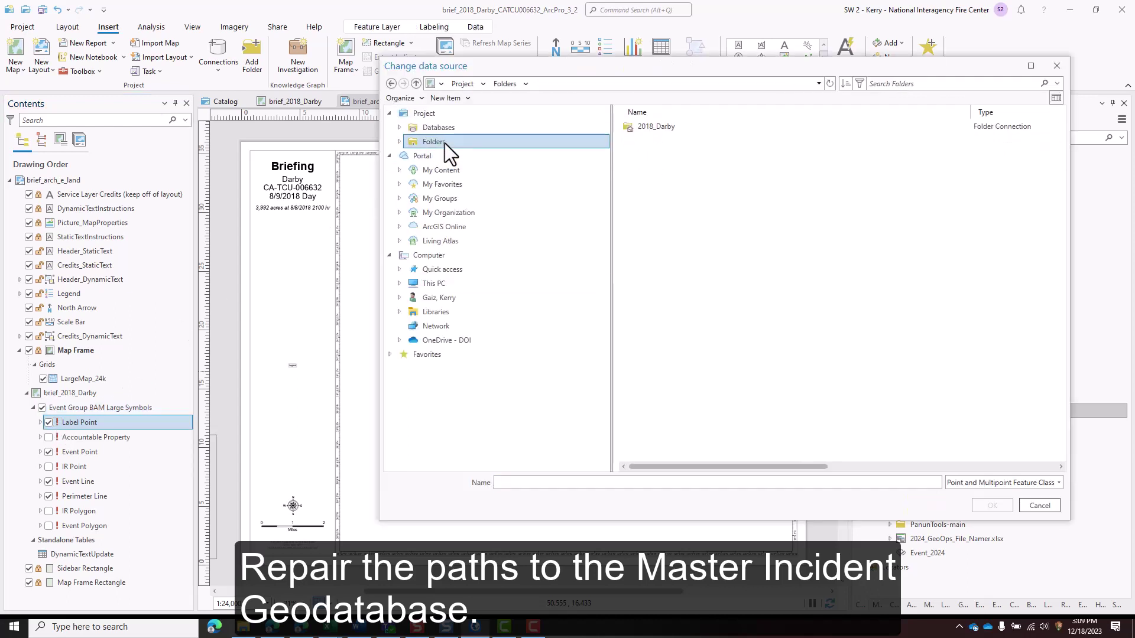
pyautogui.doubleClick(689, 131)
pyautogui.click(715, 174)
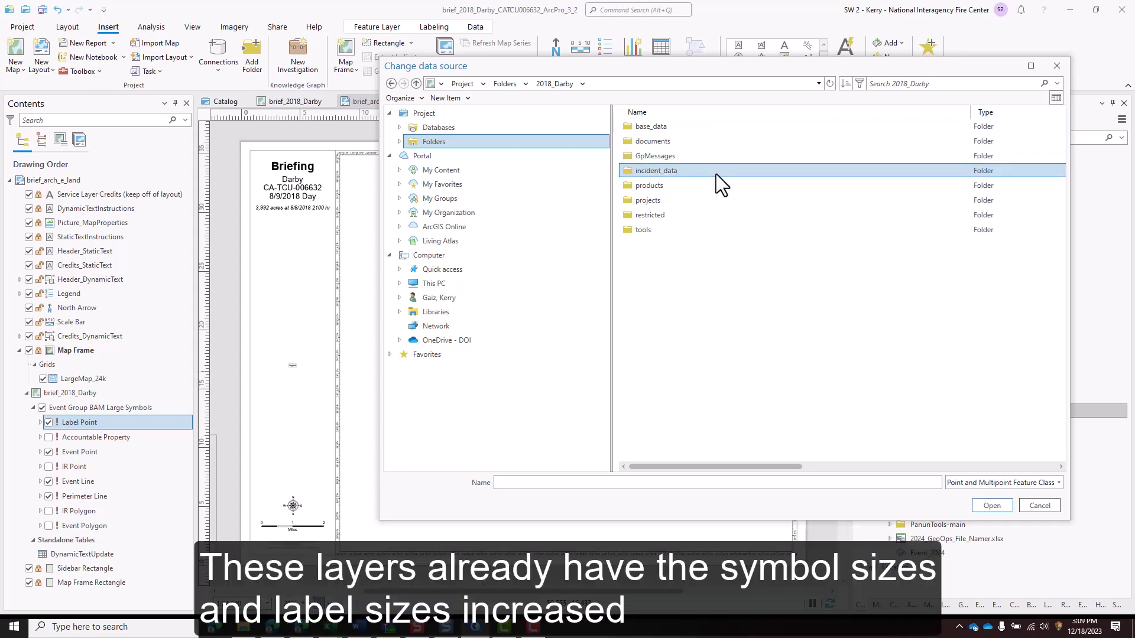
pyautogui.doubleClick(715, 173)
pyautogui.doubleClick(739, 306)
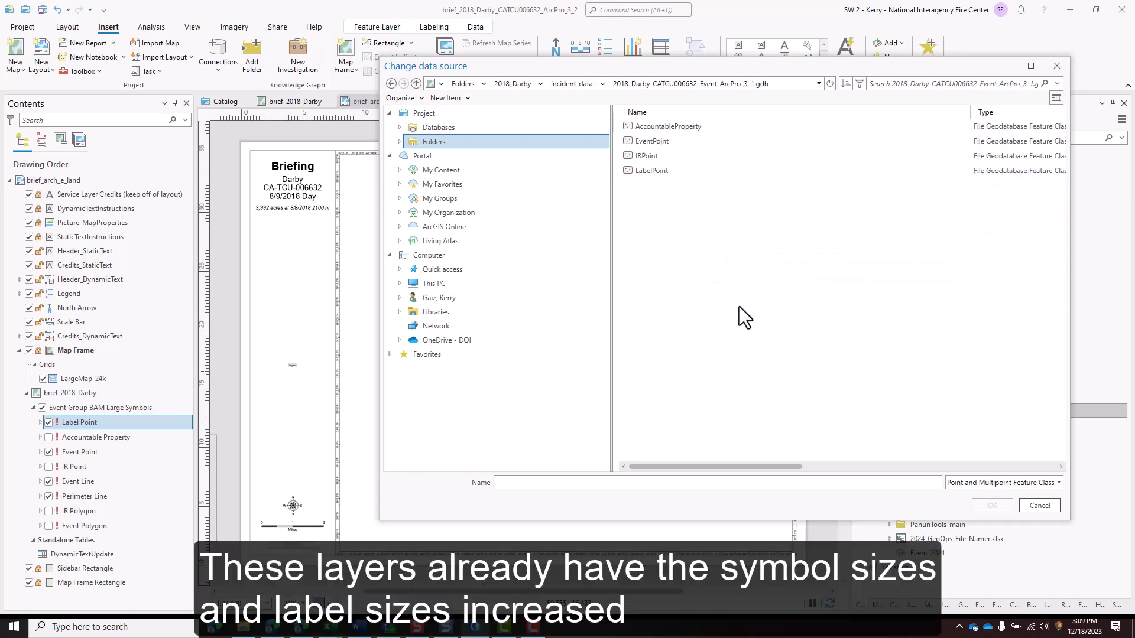
pyautogui.click(653, 173)
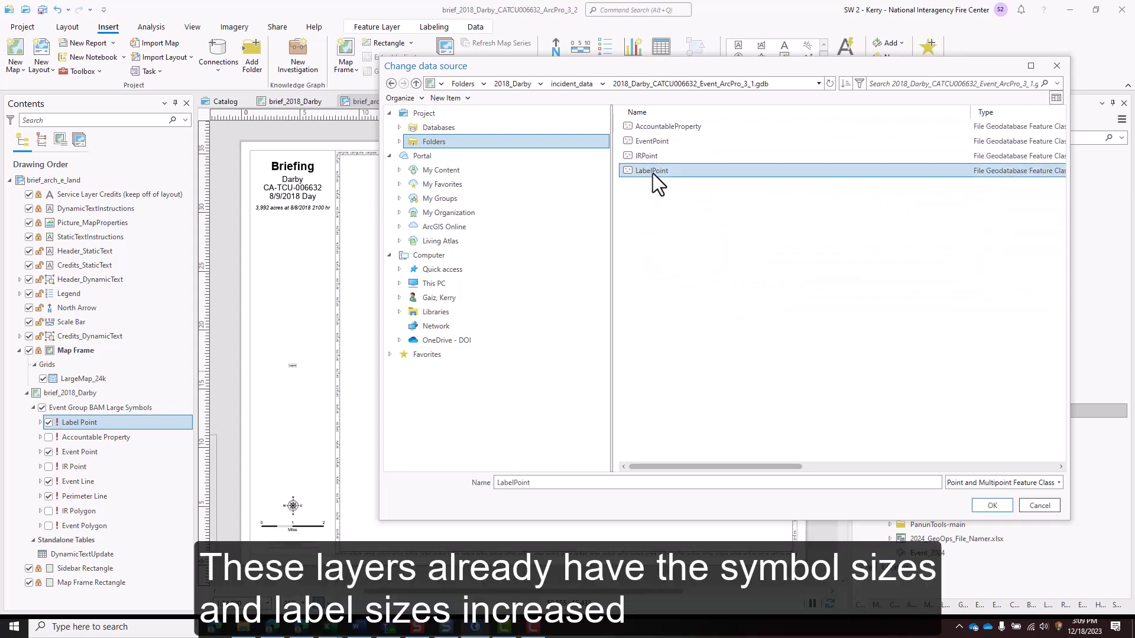
pyautogui.click(993, 506)
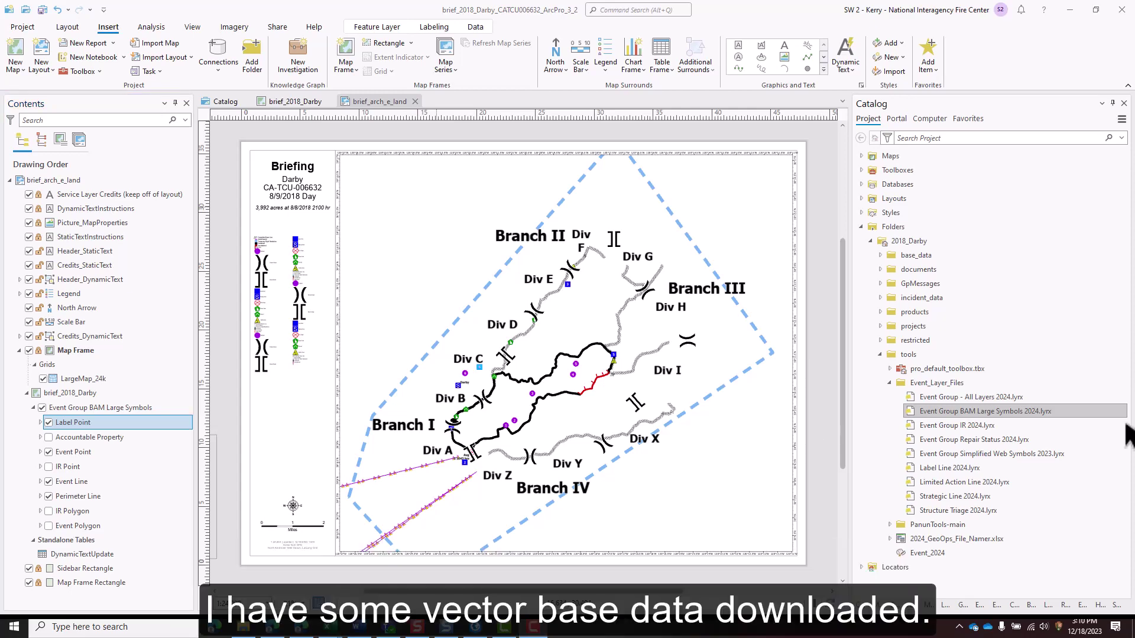
# Add the VectorTopo_Pro layer file from base_data to the map's Contents
pyautogui.click(880, 256)
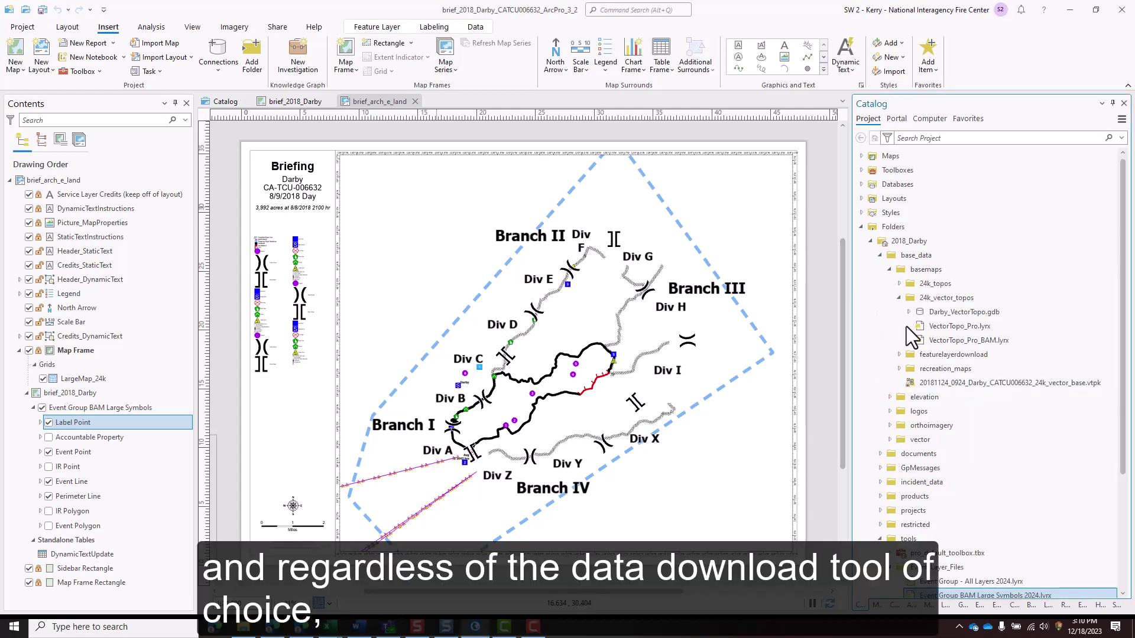
pyautogui.moveTo(1004, 327)
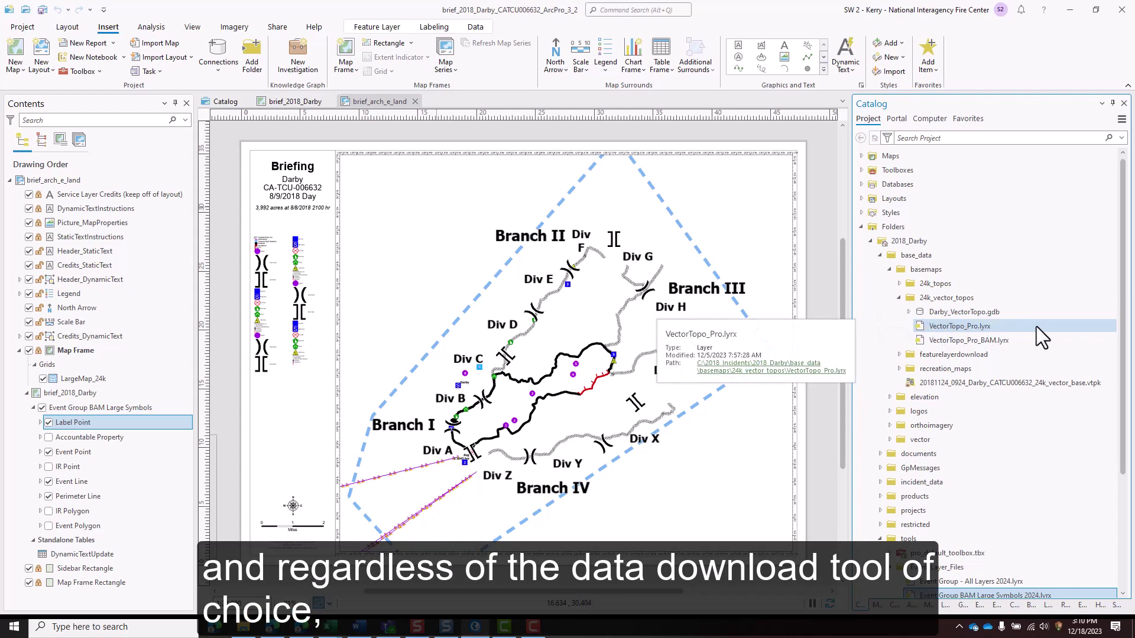
pyautogui.moveTo(967, 328); pyautogui.dragTo(66, 544)
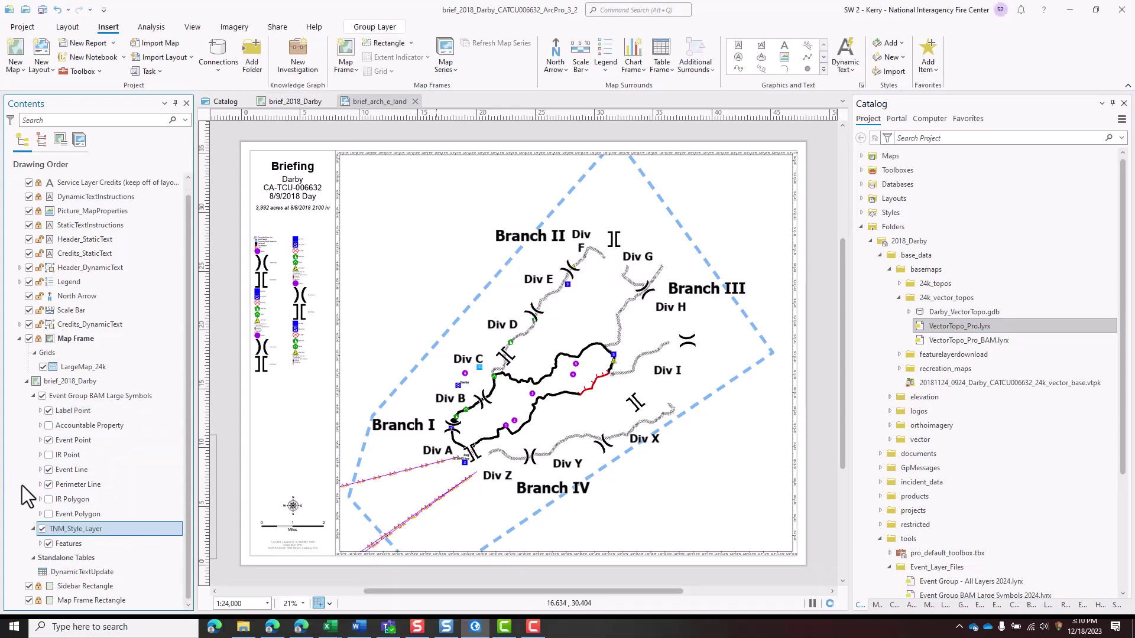
pyautogui.click(40, 543)
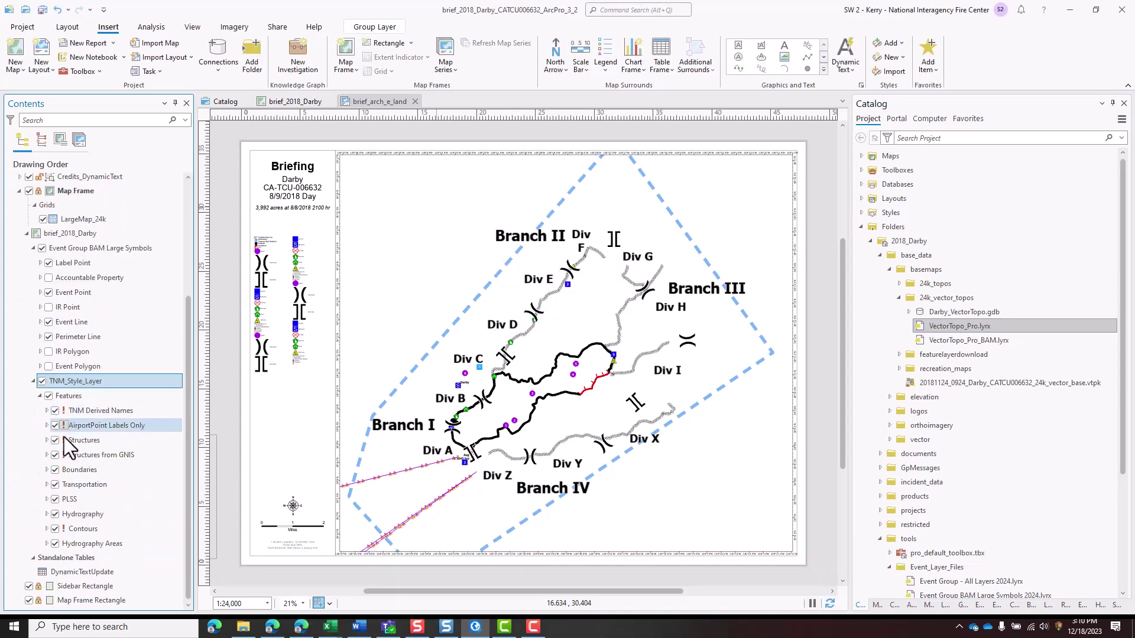
# Repair TNM Derived Names' source to TNMDerivedNames in base_data > basemaps > 24k_vector_topos > Darby_VectorTopo.gdb
pyautogui.click(63, 410)
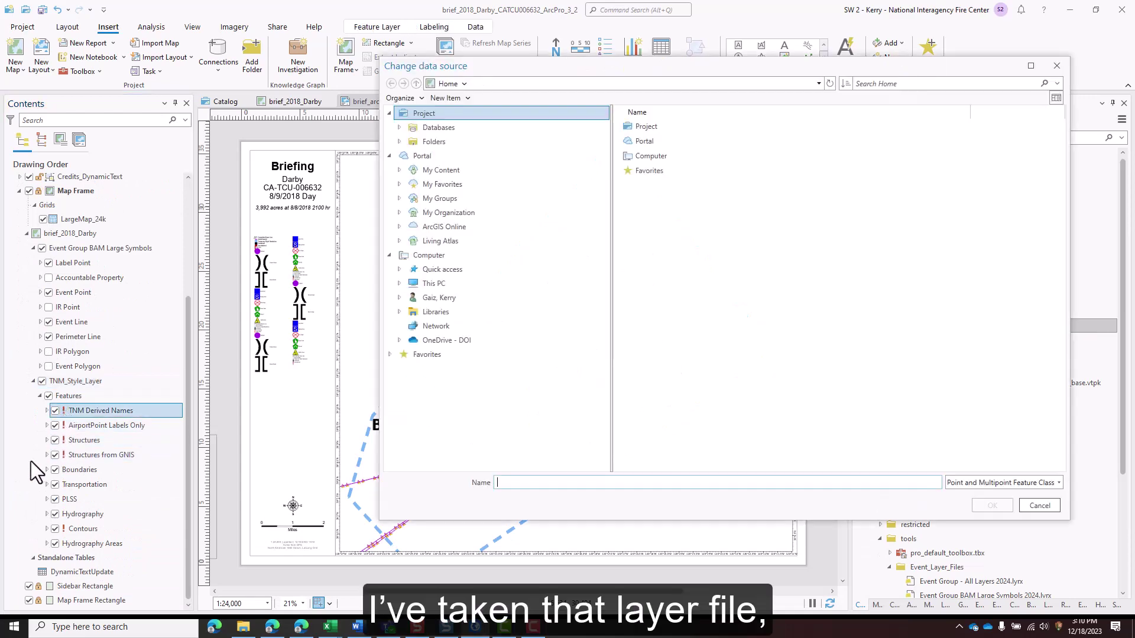
pyautogui.click(434, 141)
pyautogui.doubleClick(670, 128)
pyautogui.doubleClick(669, 128)
pyautogui.doubleClick(678, 126)
pyautogui.doubleClick(715, 129)
pyautogui.doubleClick(729, 126)
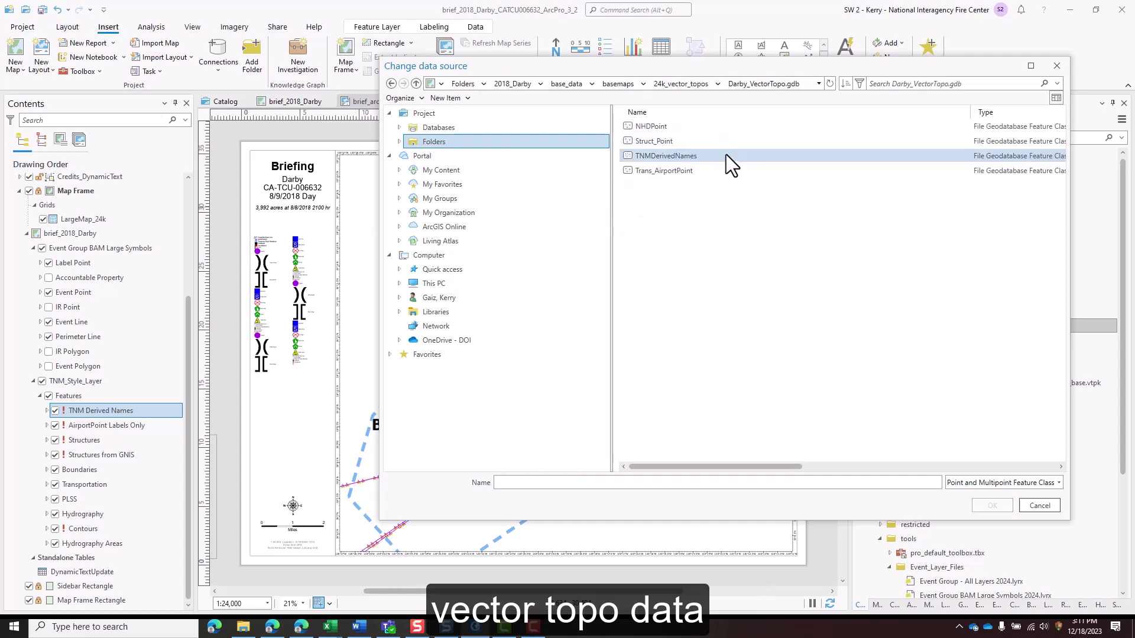
pyautogui.doubleClick(727, 170)
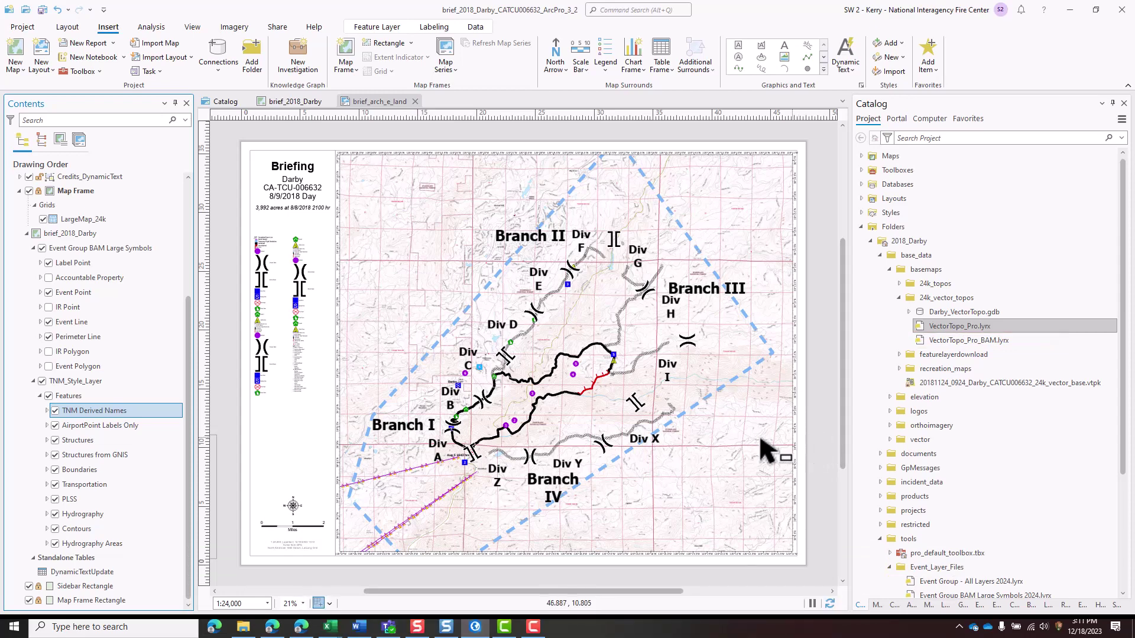
pyautogui.click(106, 381)
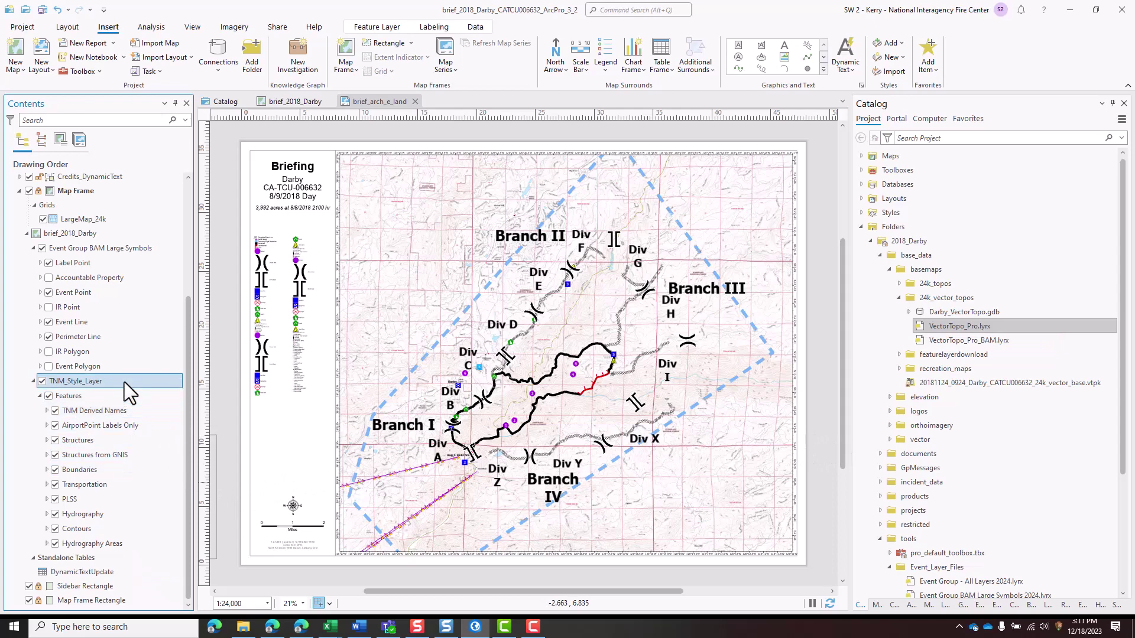
# Remove TNM_Style_Layer and add VectorTopo_Pro_BAM.lyrx to the map in its place
pyautogui.rightClick(106, 381)
pyautogui.click(156, 390)
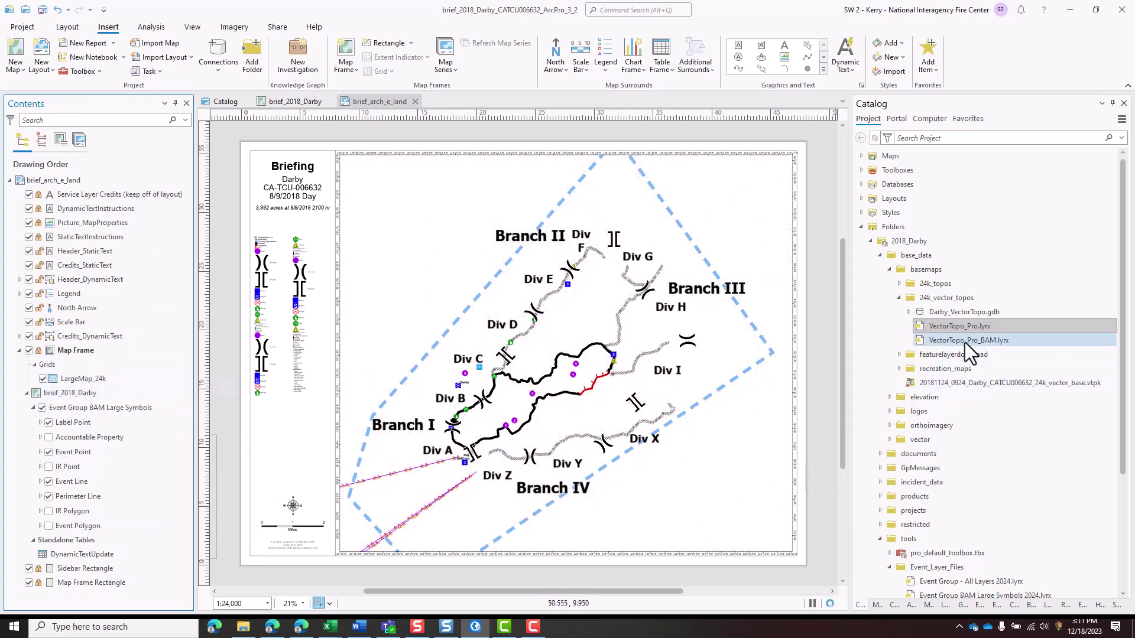
pyautogui.click(984, 342)
pyautogui.moveTo(991, 342); pyautogui.dragTo(33, 520)
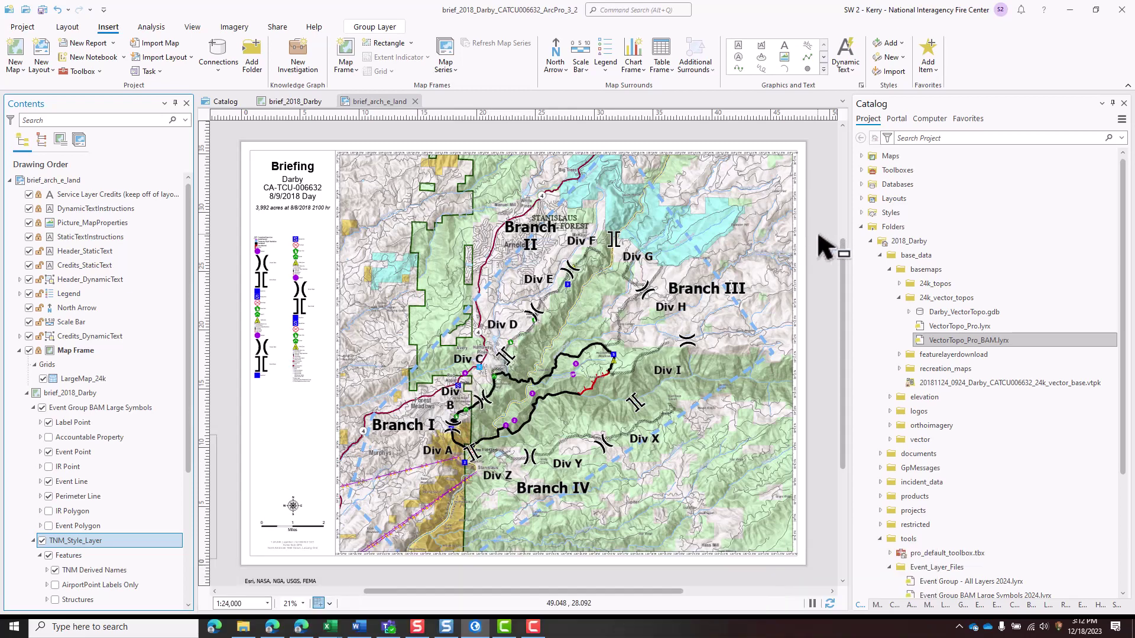
# Turn on the Event Polygon layer and set its layer blend mode to Multiply
pyautogui.click(48, 525)
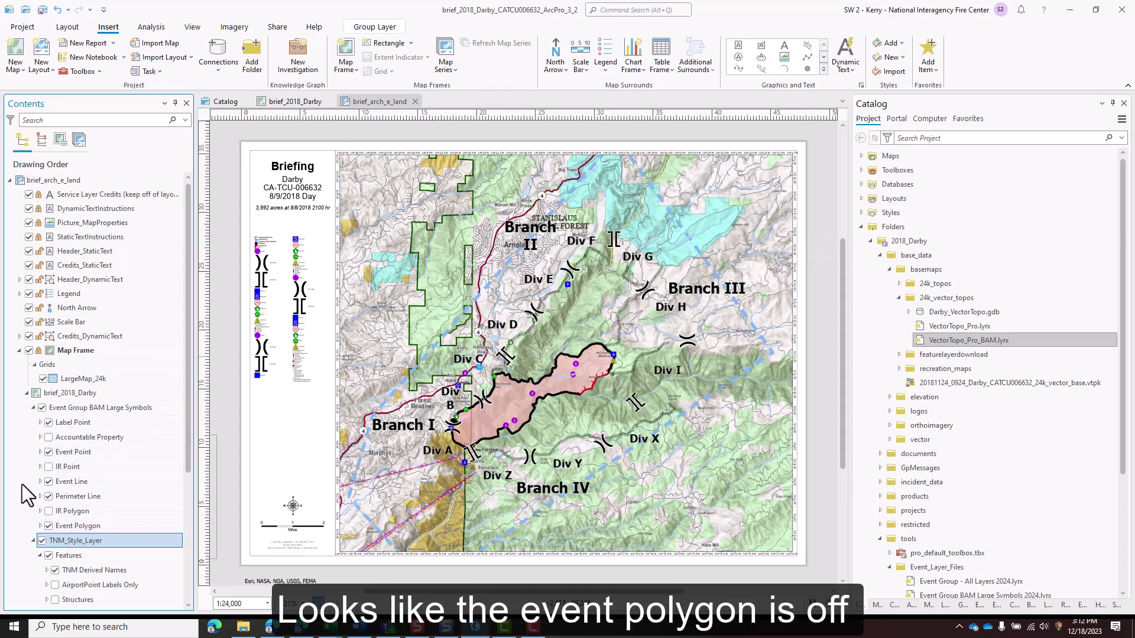
pyautogui.click(69, 525)
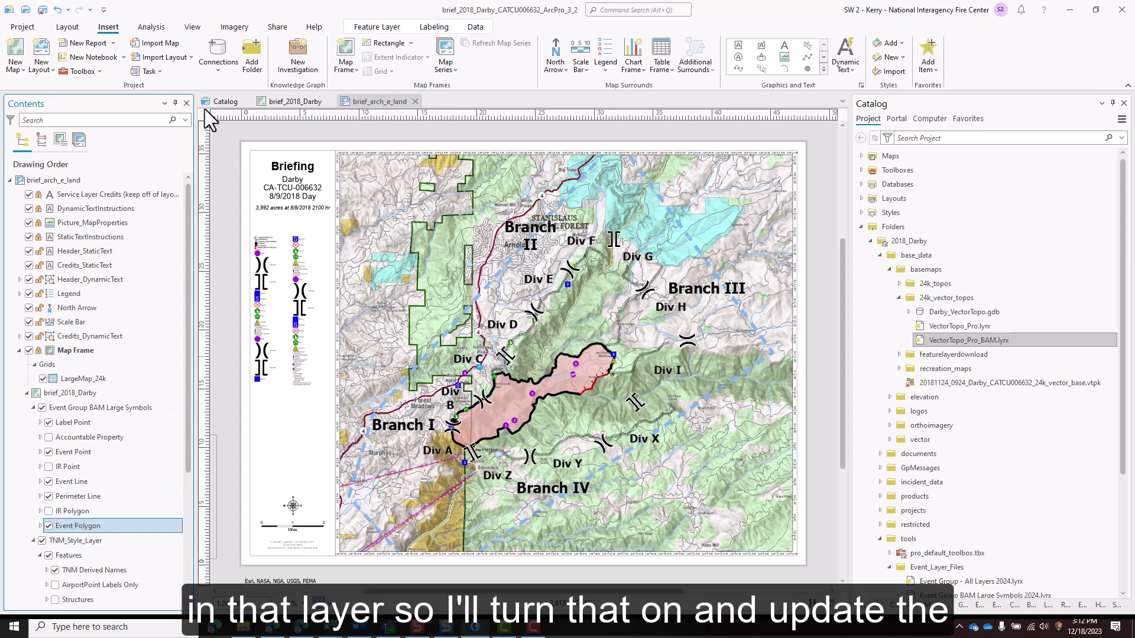
pyautogui.click(361, 27)
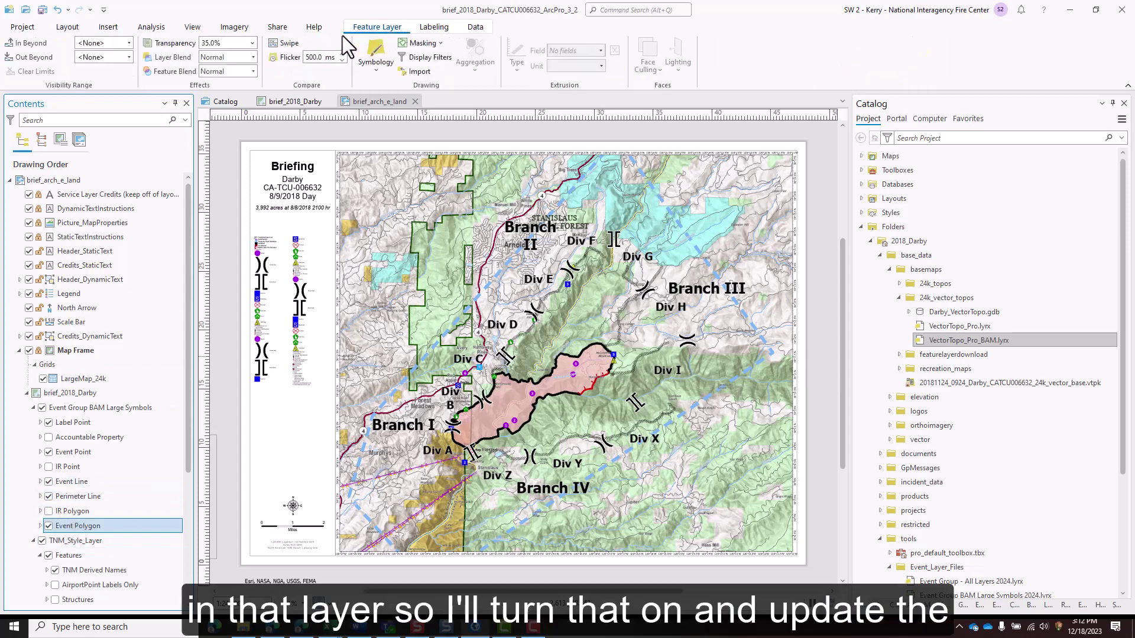
pyautogui.click(252, 57)
pyautogui.click(231, 167)
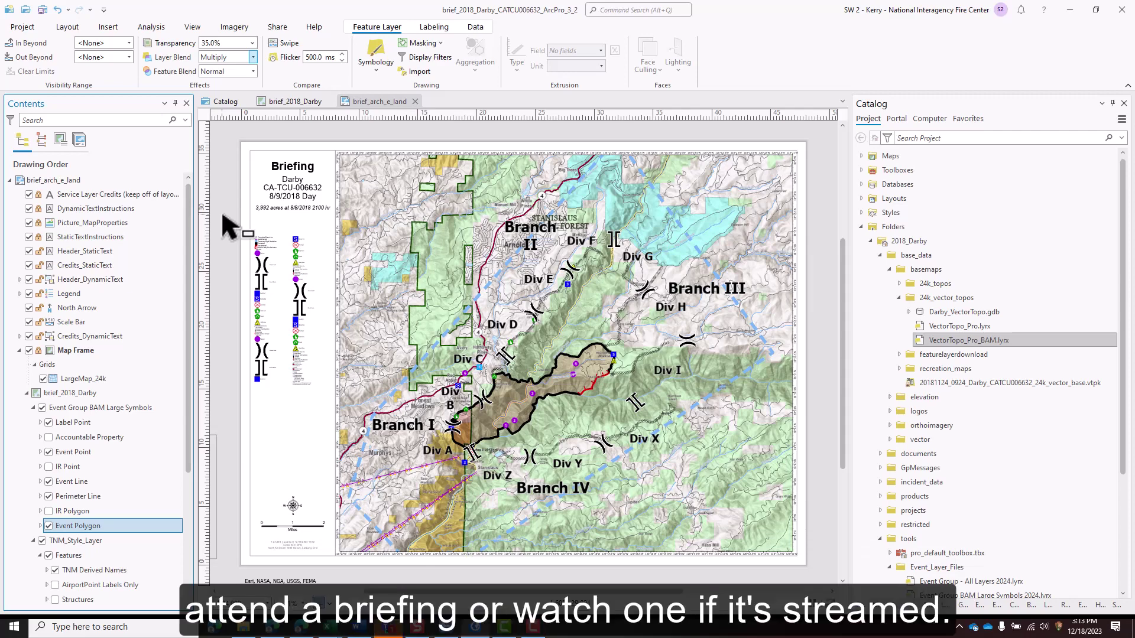
pyautogui.click(108, 27)
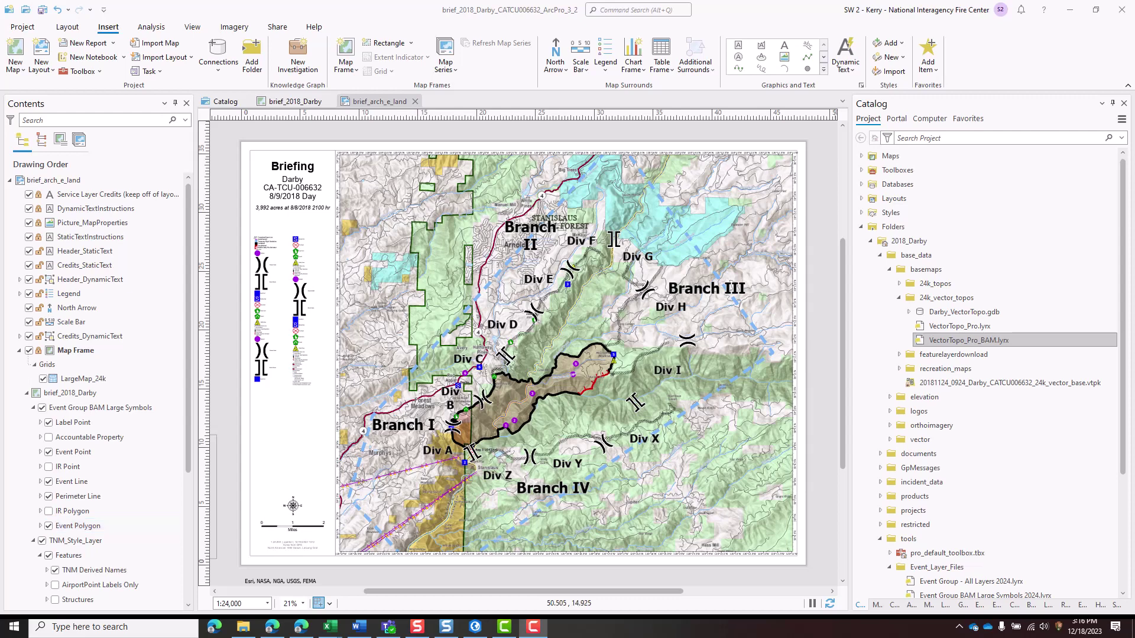
# Delete the duplicated legend entries from IR Point through Event Polygon
pyautogui.scroll(1, 233, 410)
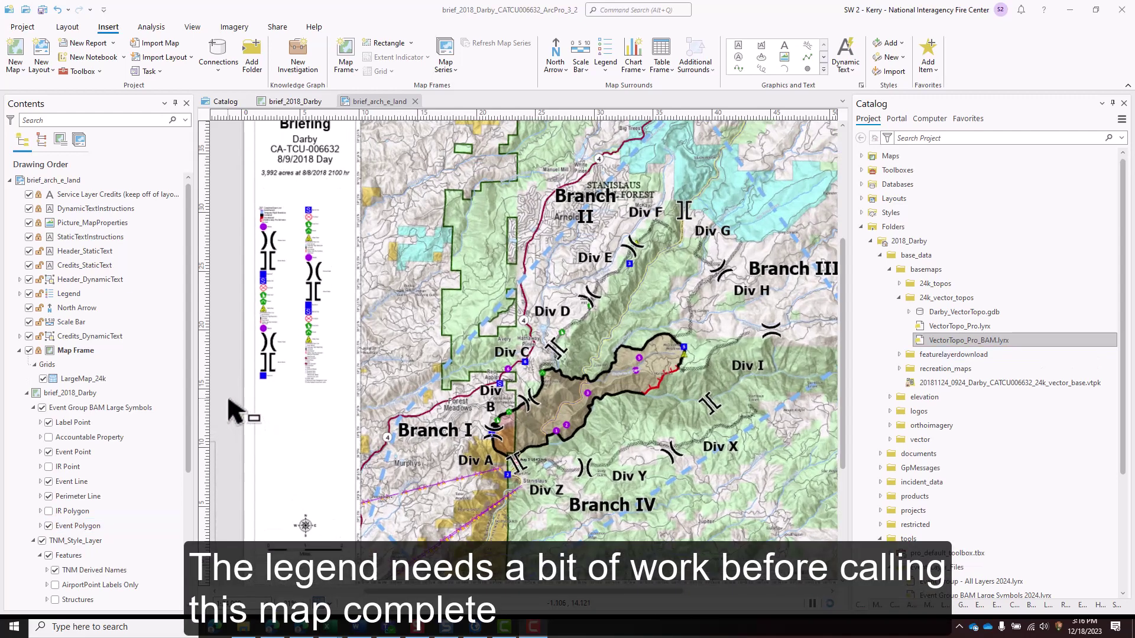
pyautogui.scroll(1, 233, 409)
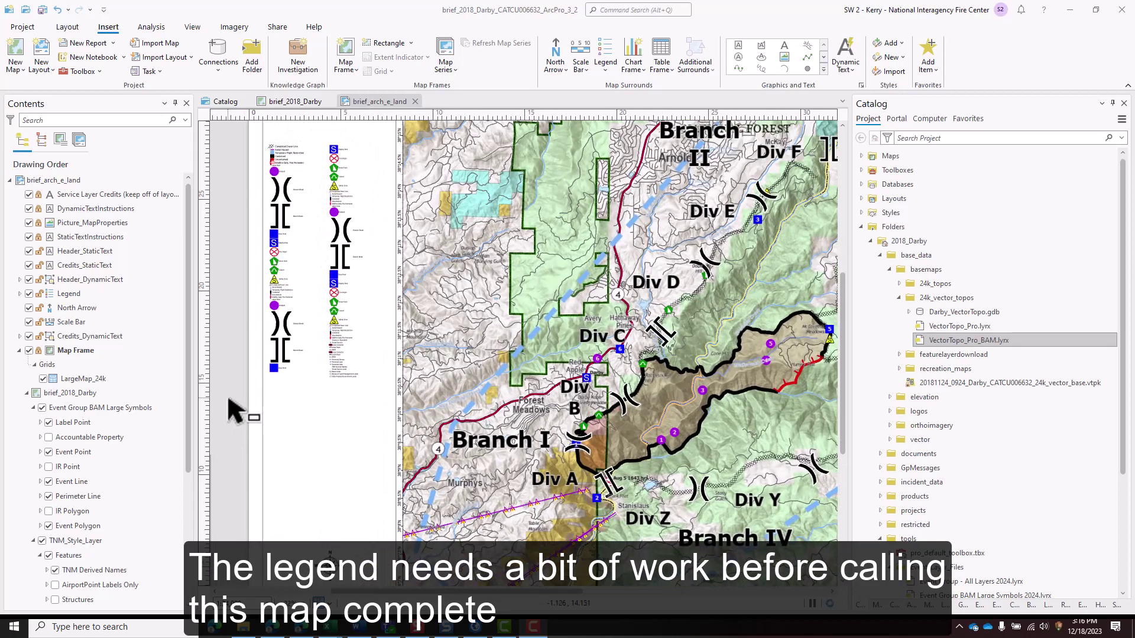
pyautogui.scroll(2, 233, 406)
pyautogui.moveTo(232, 406); pyautogui.dragTo(322, 543)
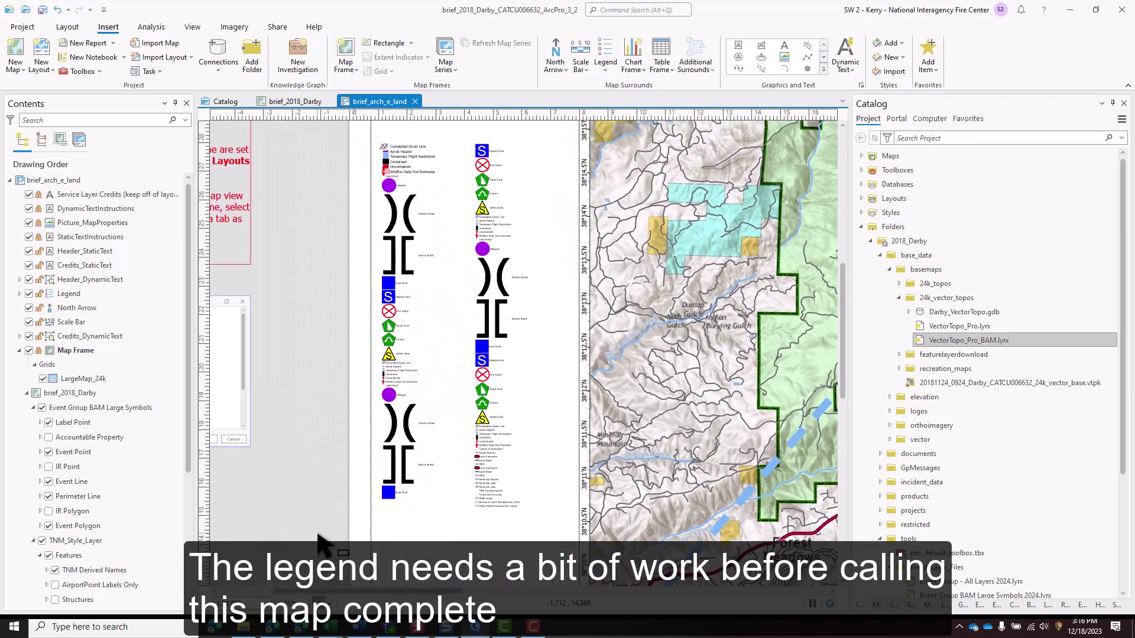
pyautogui.click(20, 294)
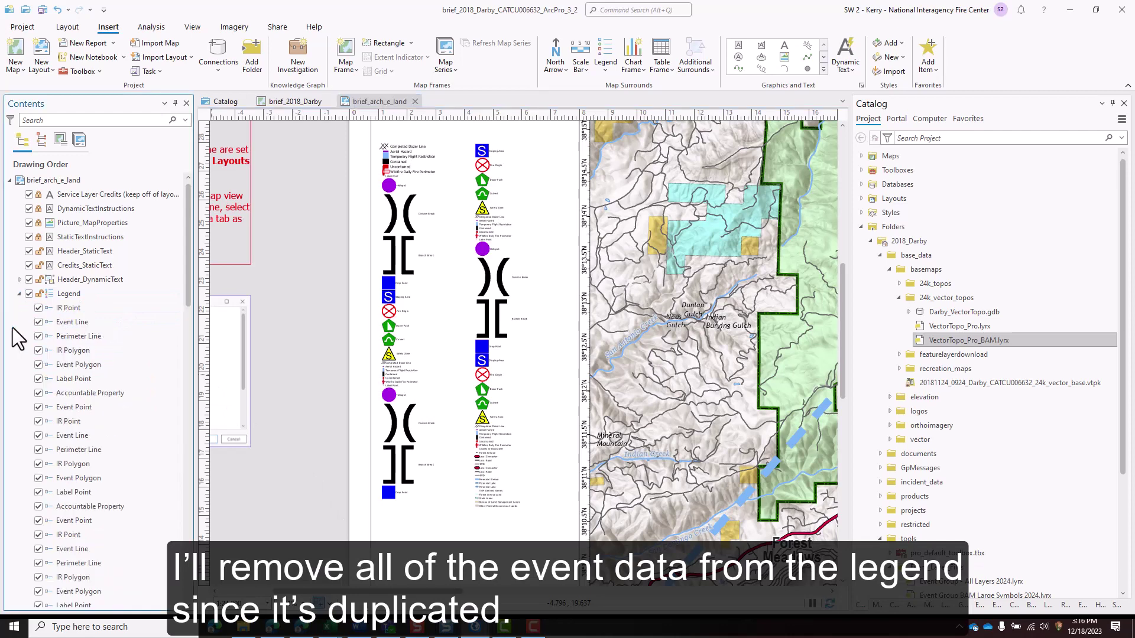
pyautogui.click(69, 306)
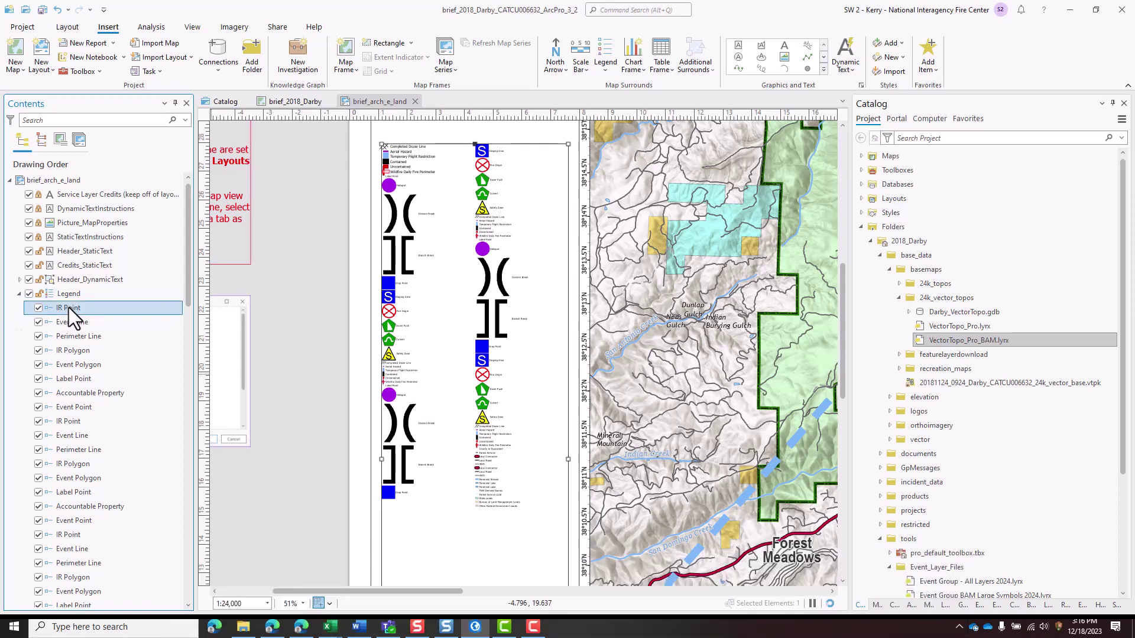
pyautogui.scroll(-7, 13, 406)
pyautogui.scroll(-2, 12, 406)
pyautogui.keyDown('shift'); pyautogui.click(76, 448); pyautogui.keyUp('shift')
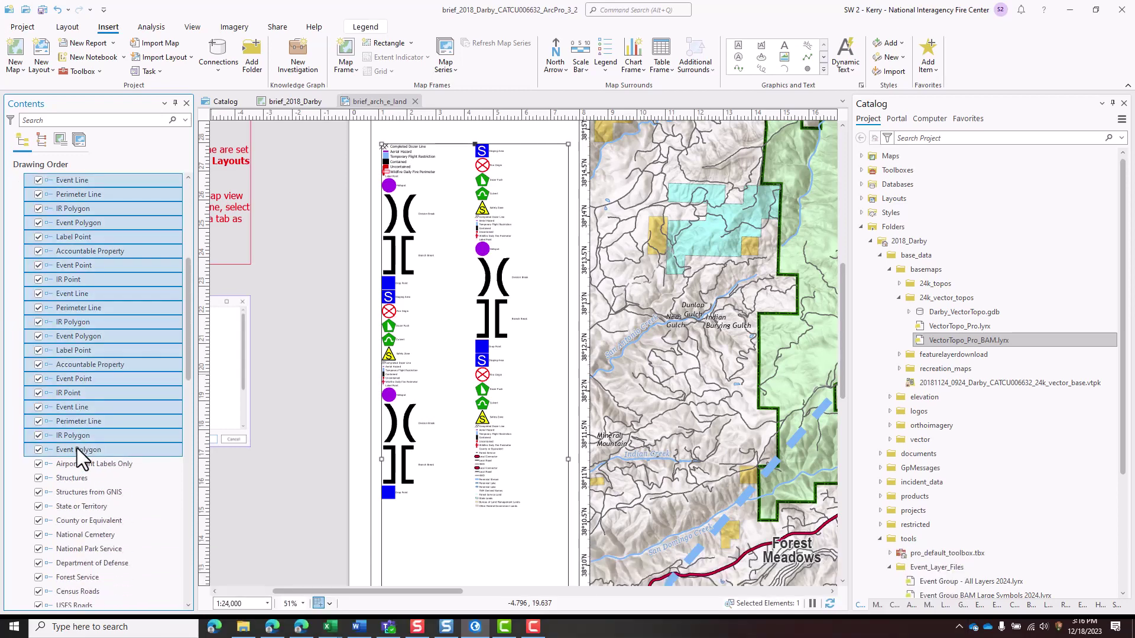
pyautogui.press('Delete')
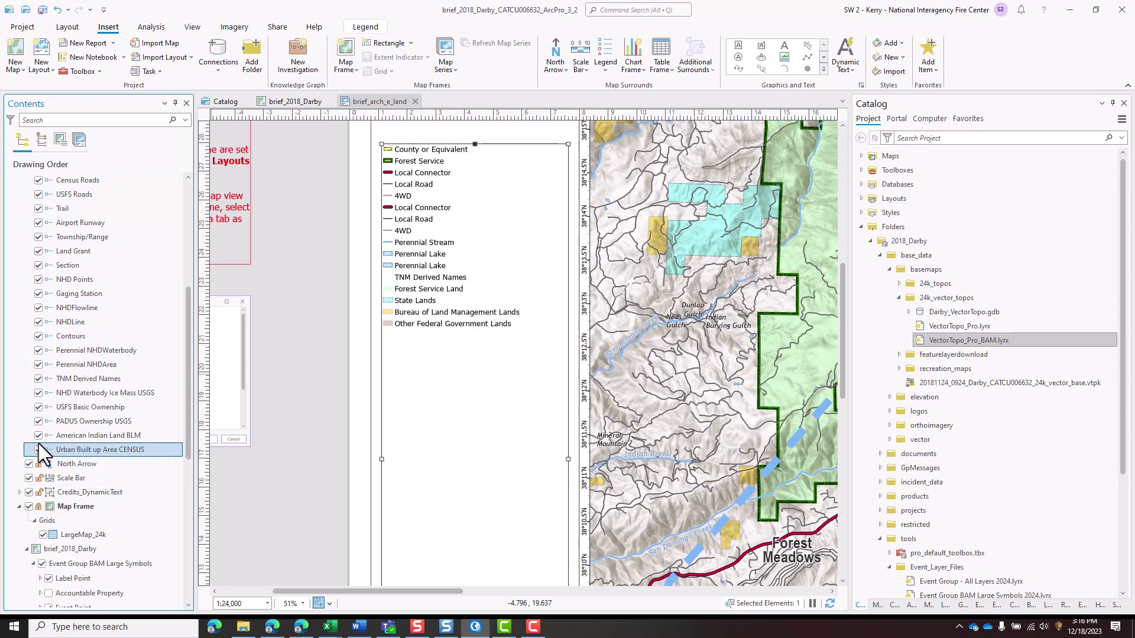
# Add the Event Group BAM Large Symbols layers to the legend
pyautogui.scroll(-5, 15, 442)
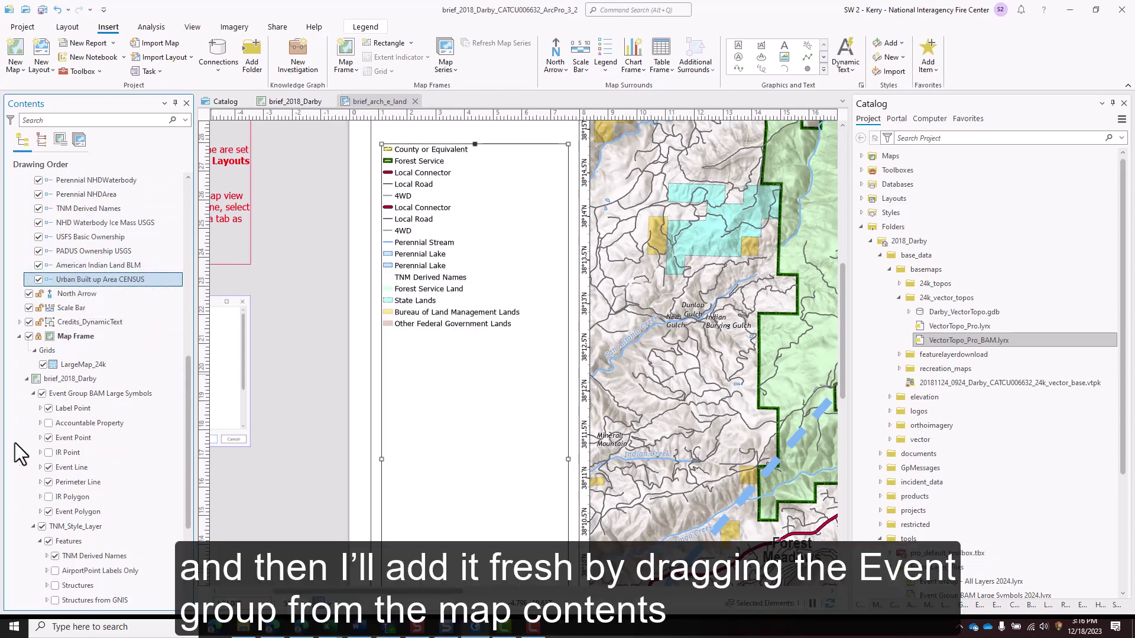
pyautogui.click(74, 394)
pyautogui.moveTo(74, 395); pyautogui.dragTo(79, 227)
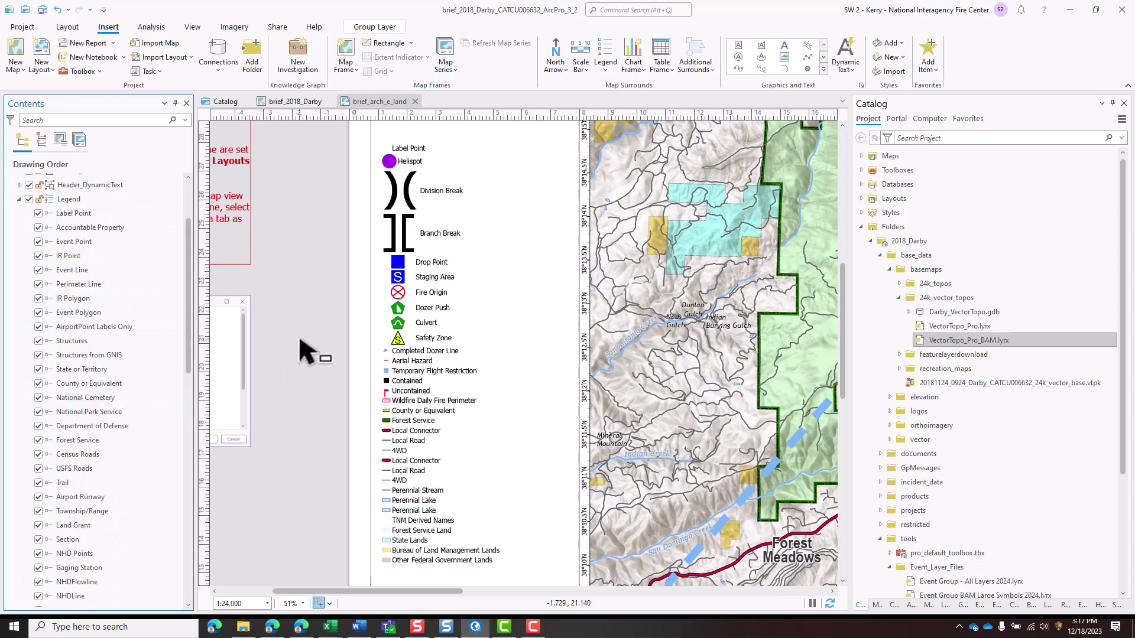
# Drop Label Point from the legend and make all patches 60 by 30 pt, scaled to fit
pyautogui.click(38, 213)
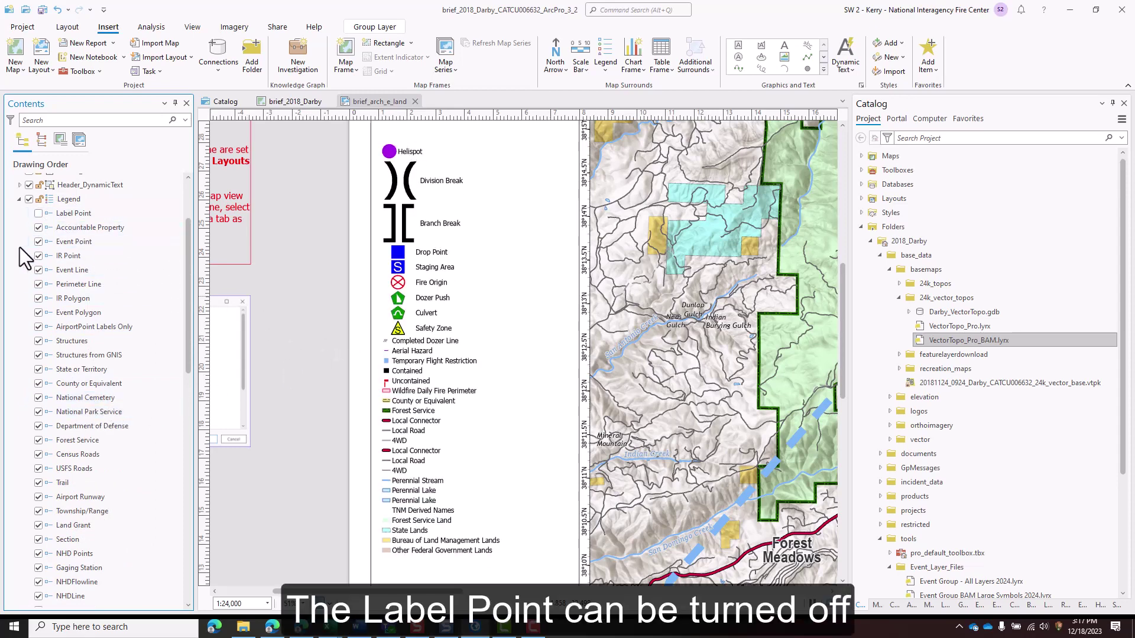
pyautogui.click(430, 225)
pyautogui.rightClick(430, 218)
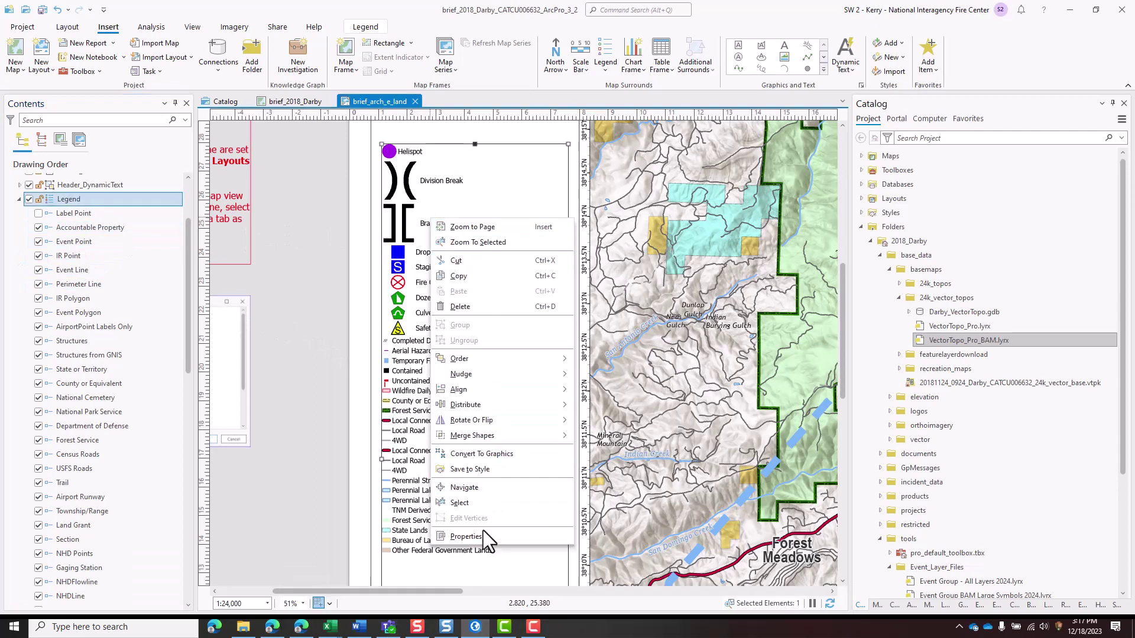
pyautogui.click(483, 531)
pyautogui.click(923, 346)
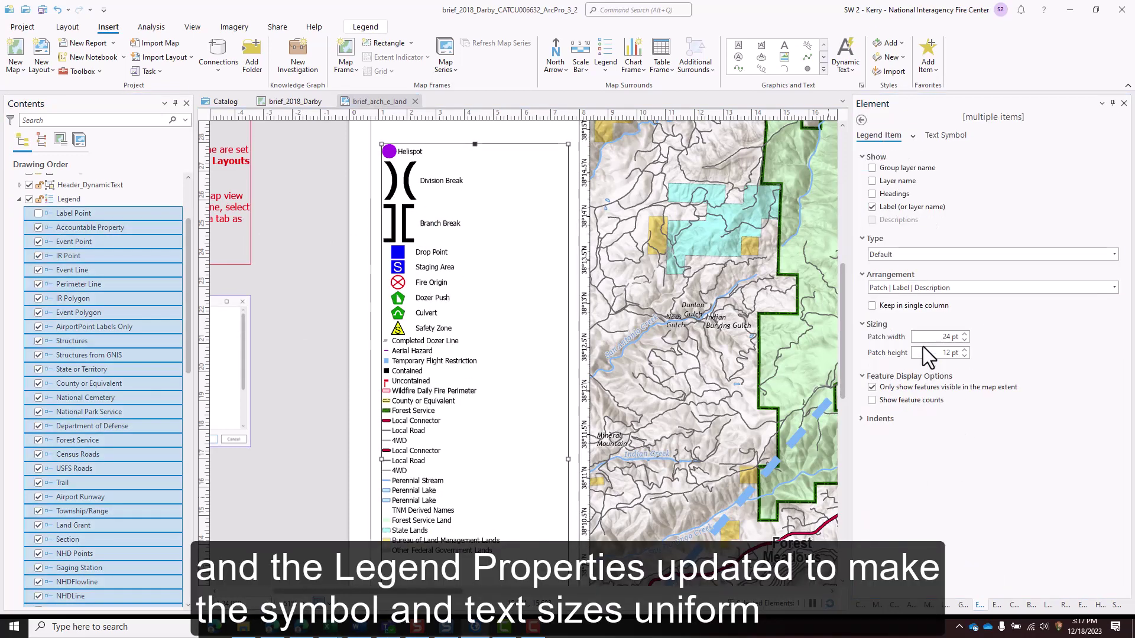
pyautogui.click(926, 336)
pyautogui.write('60')
pyautogui.press('Tab')
pyautogui.write('30')
pyautogui.press('Tab')
pyautogui.click(171, 242)
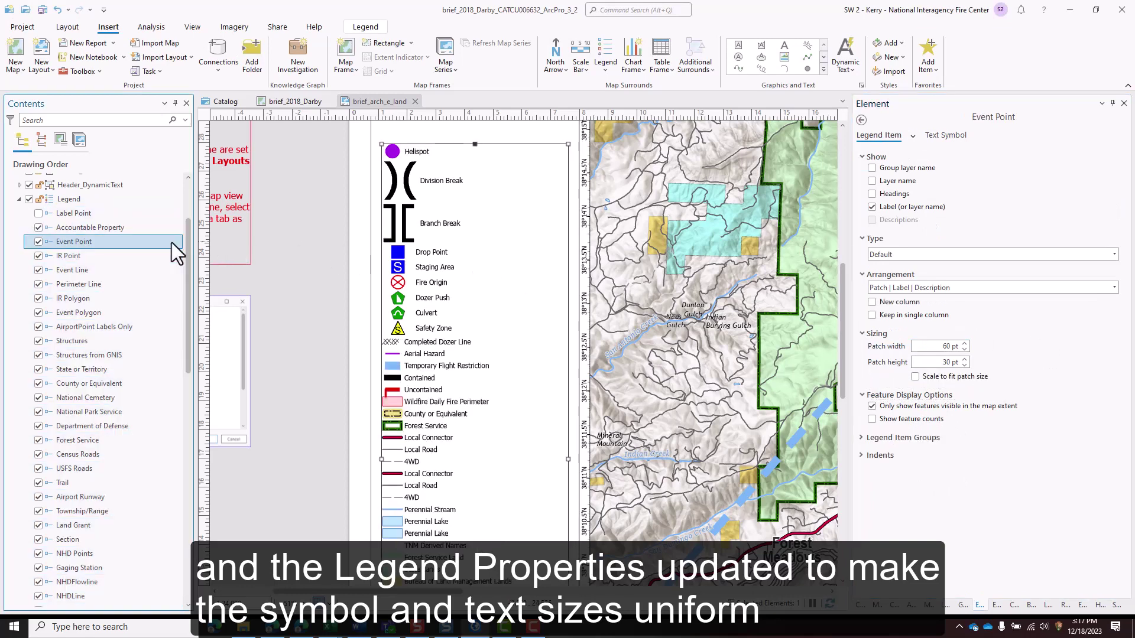
pyautogui.click(915, 376)
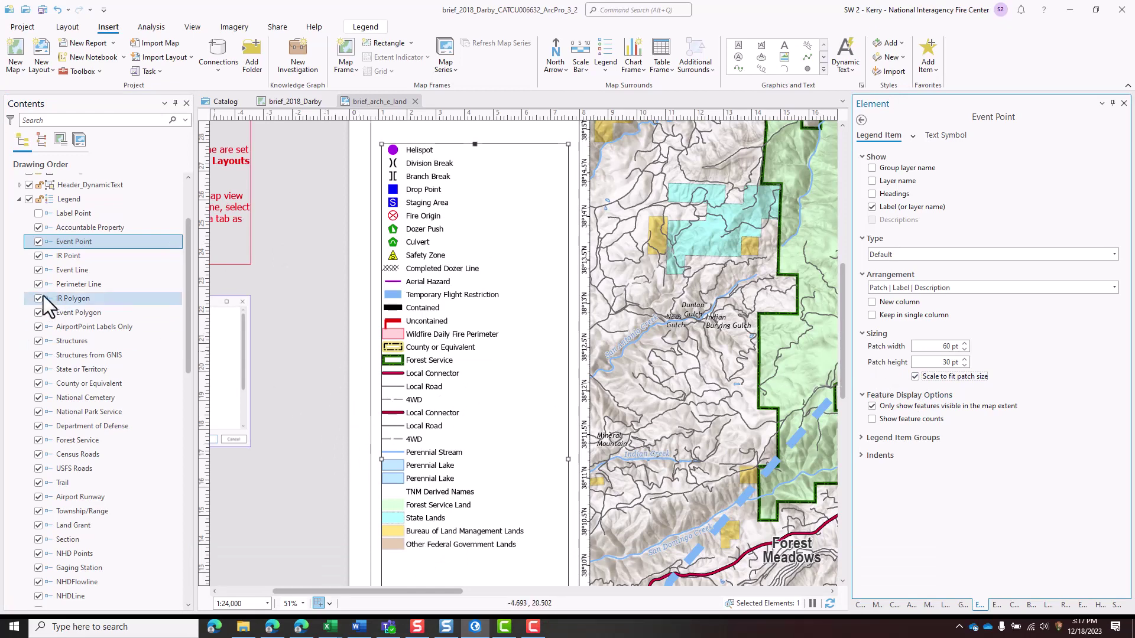
# Remove USFS Roads, NHDFlowline, NHDLine, Contours, Perennial NHDWaterbody, Perennial NHDArea and TNM Derived Names from the legend
pyautogui.scroll(-7, 17, 340)
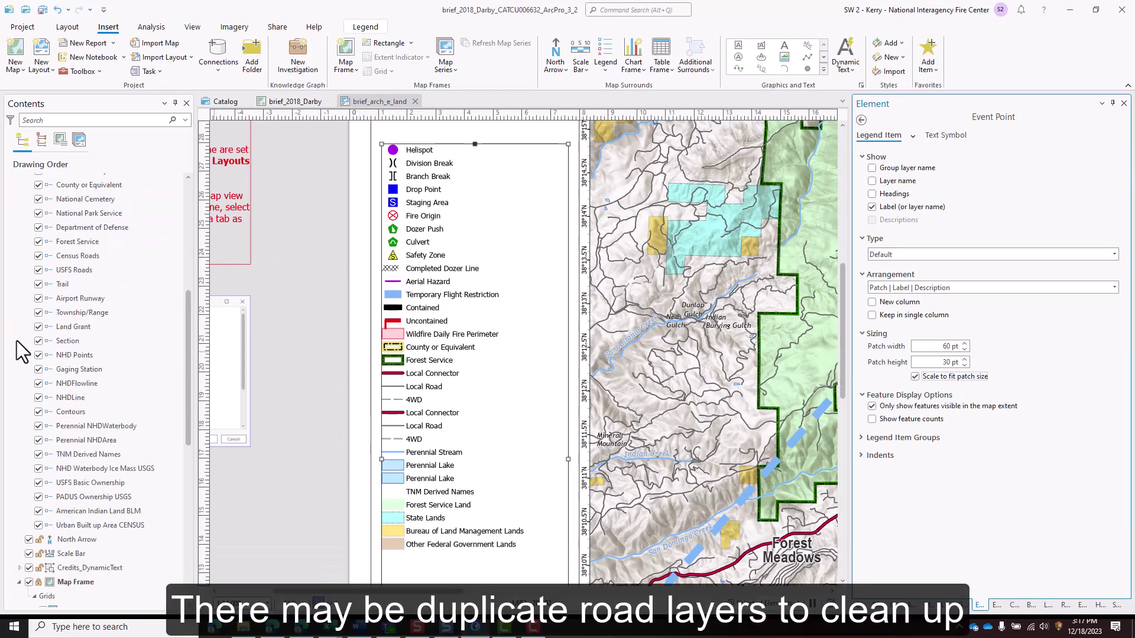
pyautogui.scroll(6, 20, 395)
pyautogui.click(38, 449)
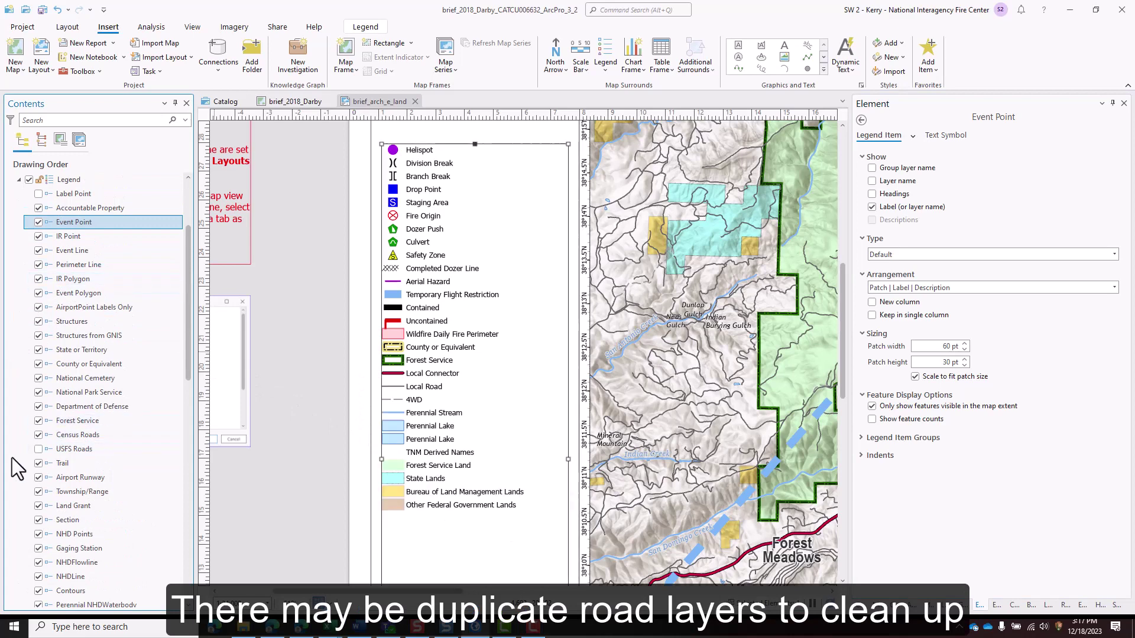
pyautogui.scroll(-5, 12, 457)
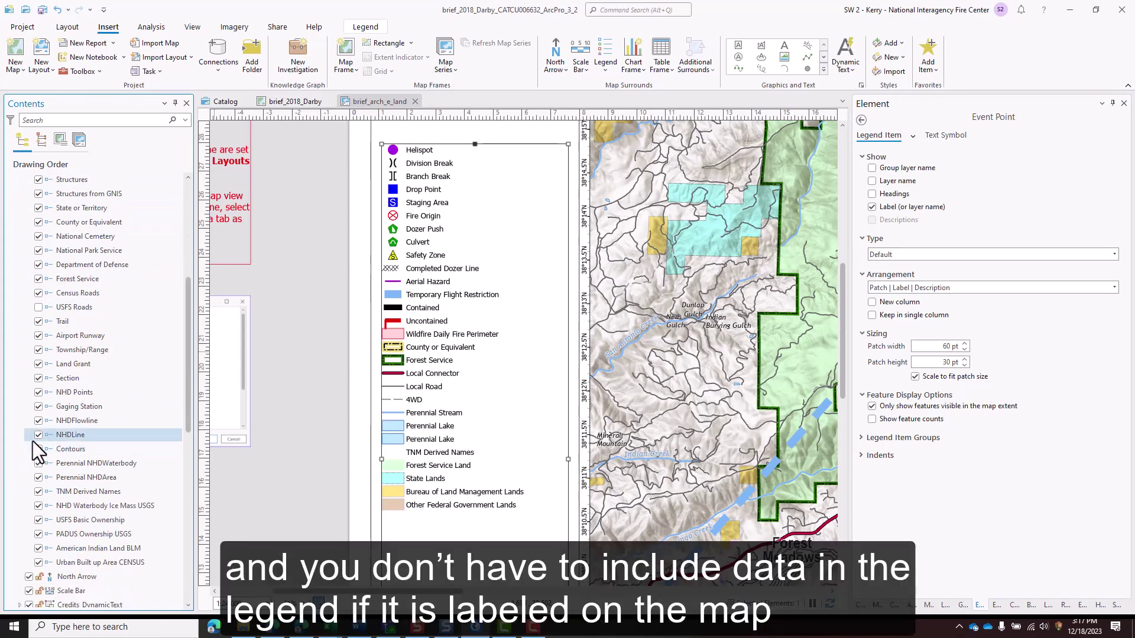
pyautogui.click(37, 421)
pyautogui.click(38, 537)
pyautogui.click(37, 550)
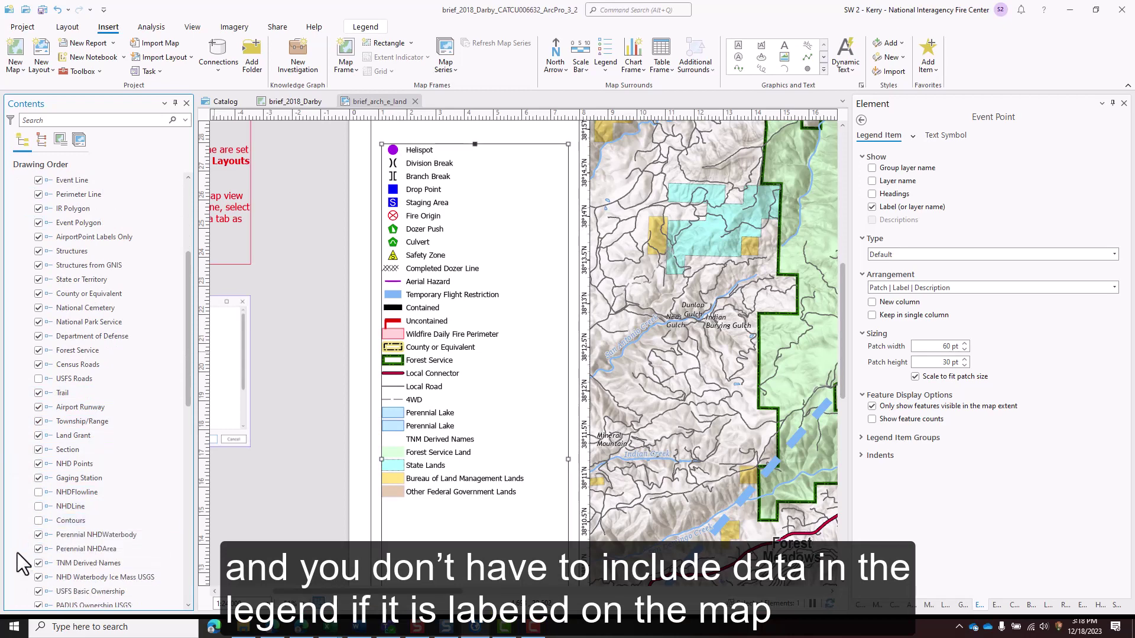
pyautogui.click(37, 563)
pyautogui.click(37, 577)
pyautogui.click(37, 592)
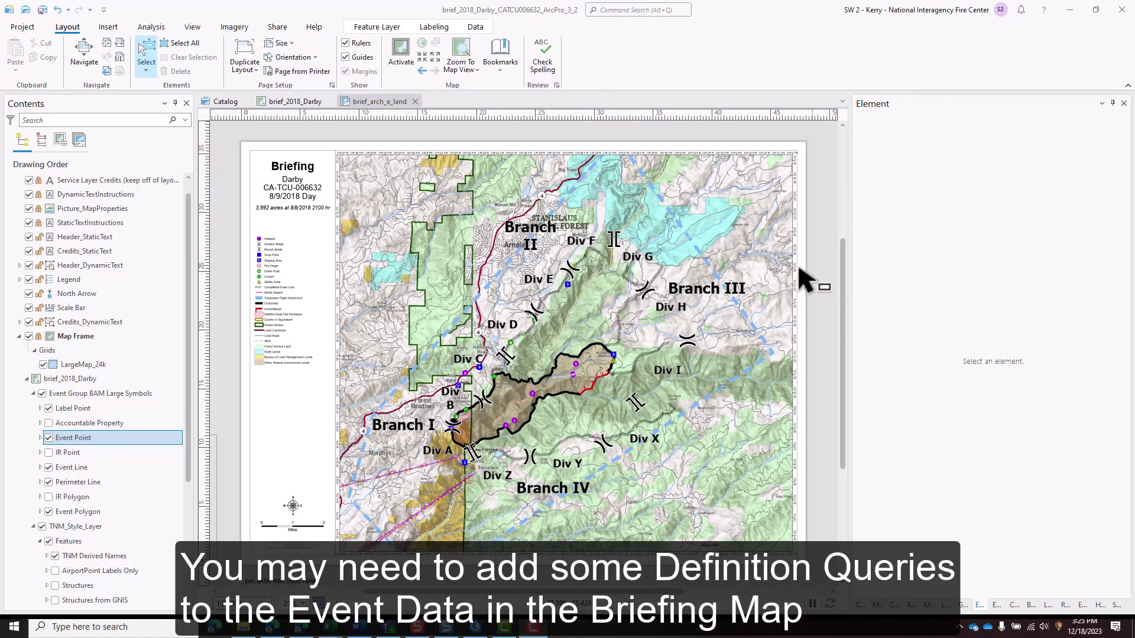
# Start an Event Point definition query with Feature Status equal to Approved
pyautogui.rightClick(175, 439)
pyautogui.click(188, 423)
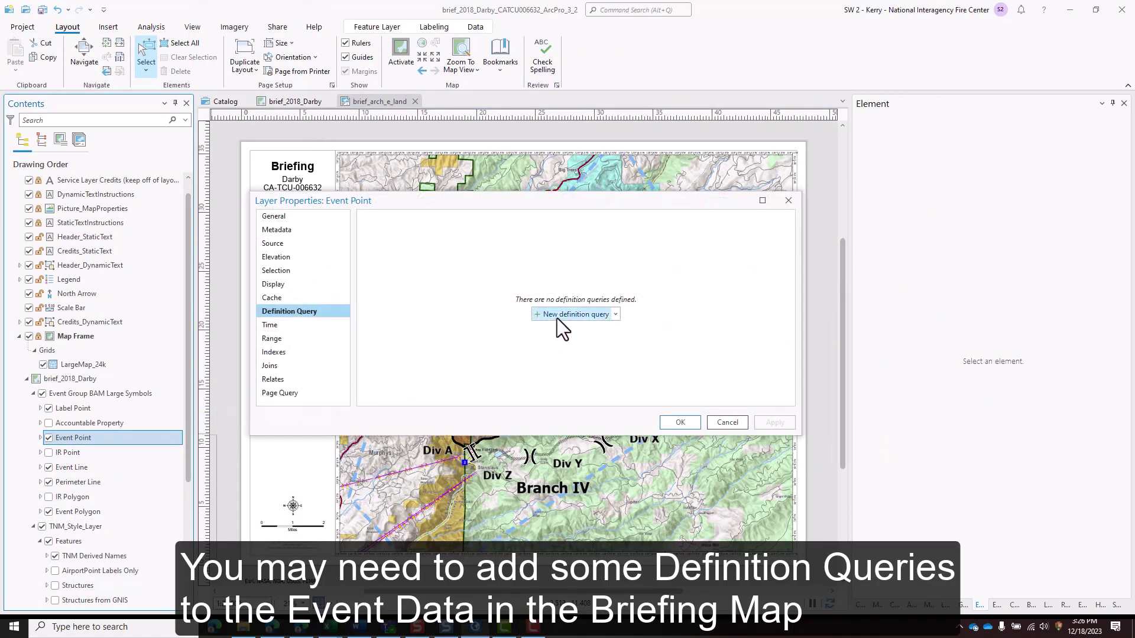
pyautogui.click(557, 317)
pyautogui.click(539, 278)
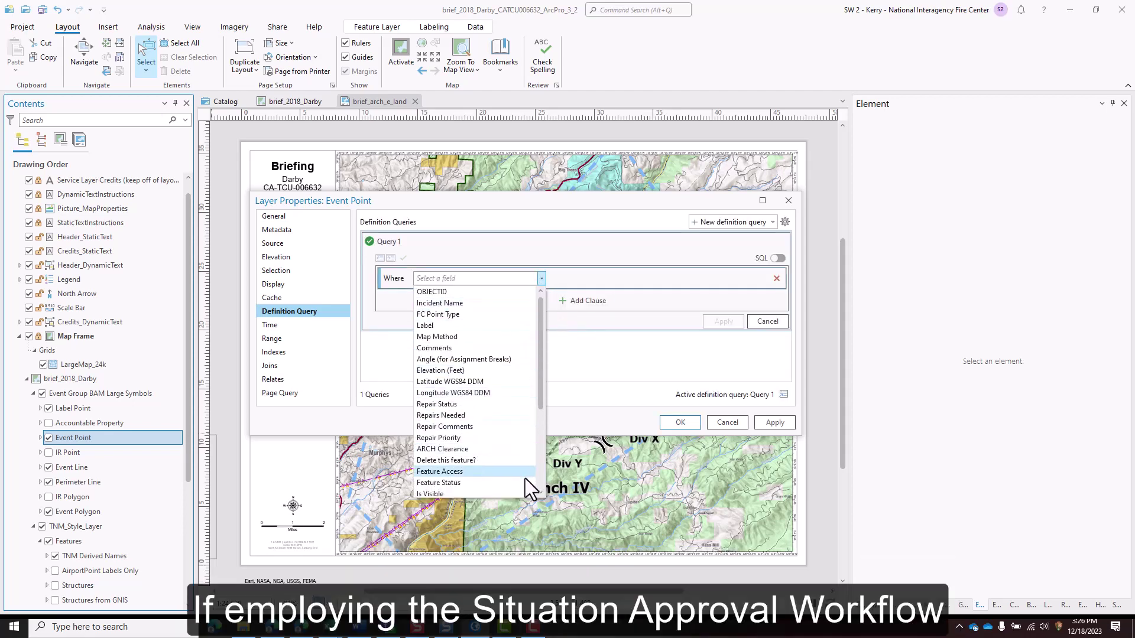
pyautogui.press('Escape')
pyautogui.click(762, 279)
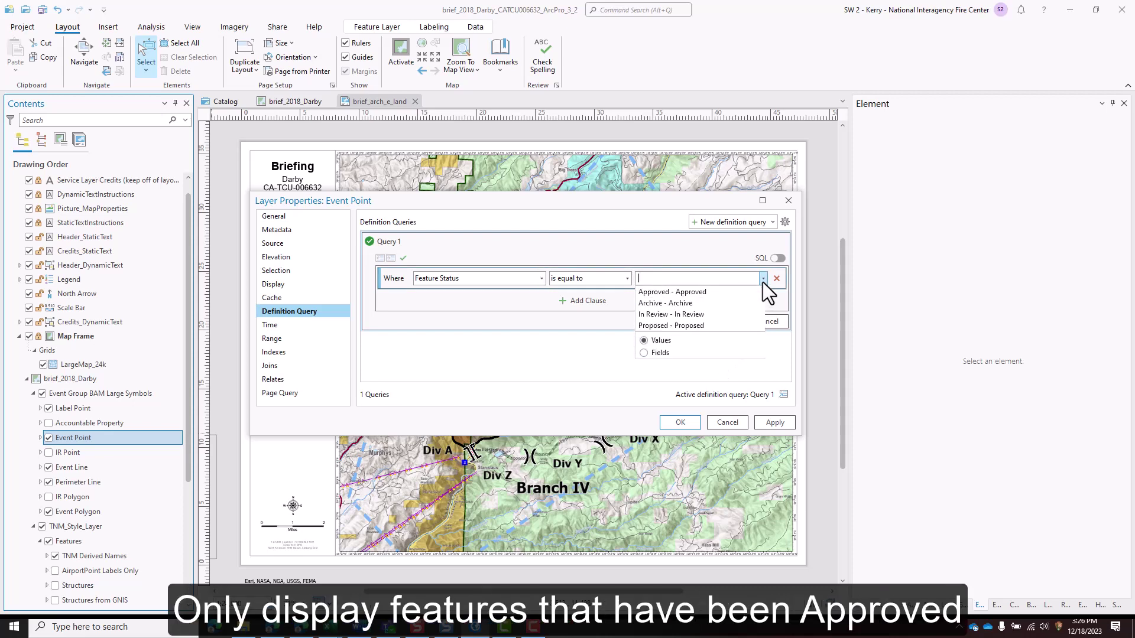
pyautogui.click(743, 289)
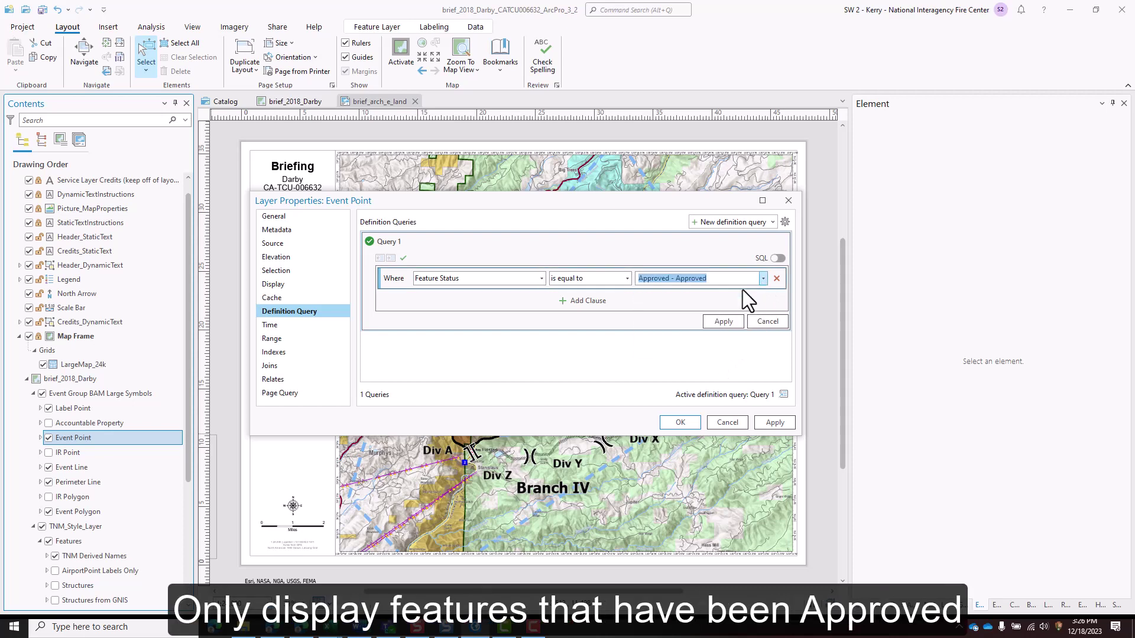
# Add the clause And Is Visible = Yes, then apply and close the properties
pyautogui.click(587, 301)
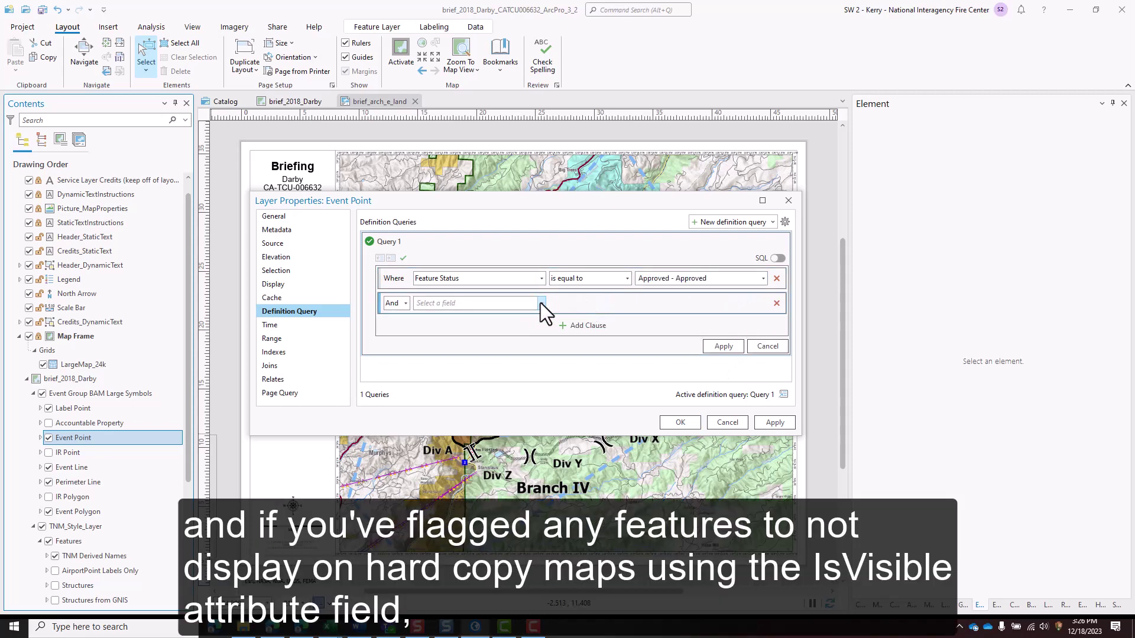
pyautogui.click(540, 302)
pyautogui.scroll(-2, 461, 482)
pyautogui.click(460, 463)
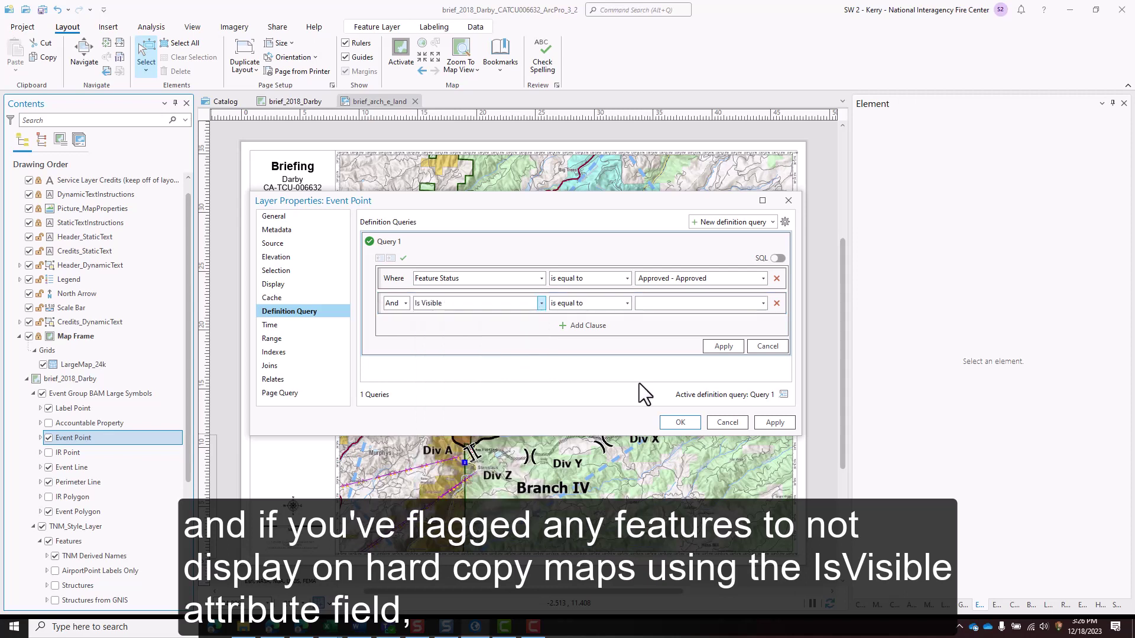
pyautogui.click(763, 303)
pyautogui.click(681, 339)
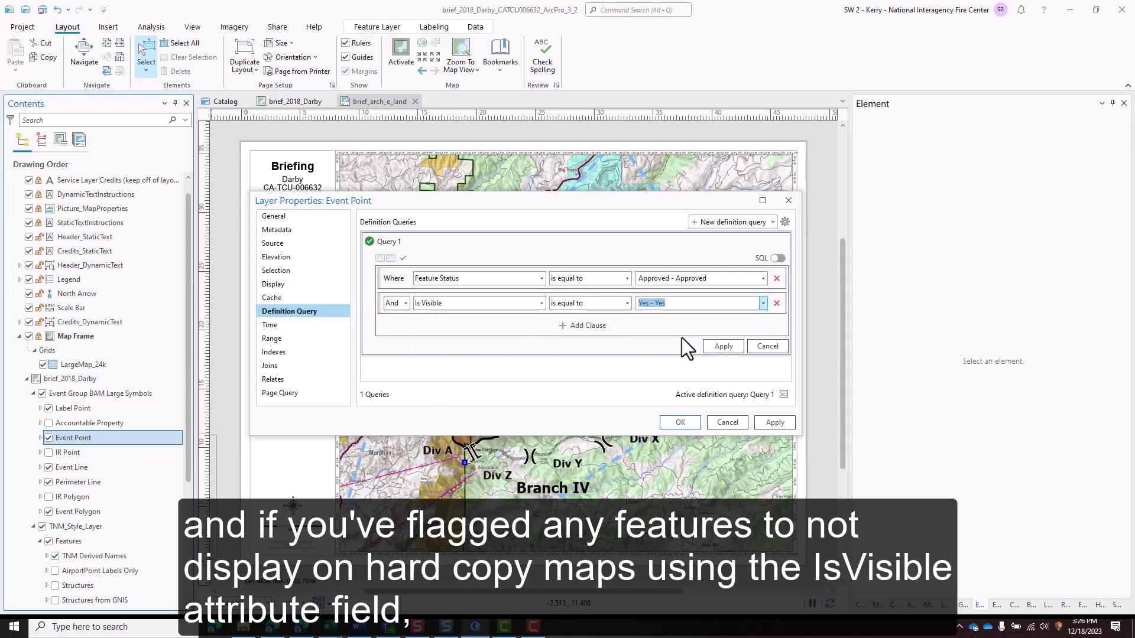
pyautogui.click(720, 349)
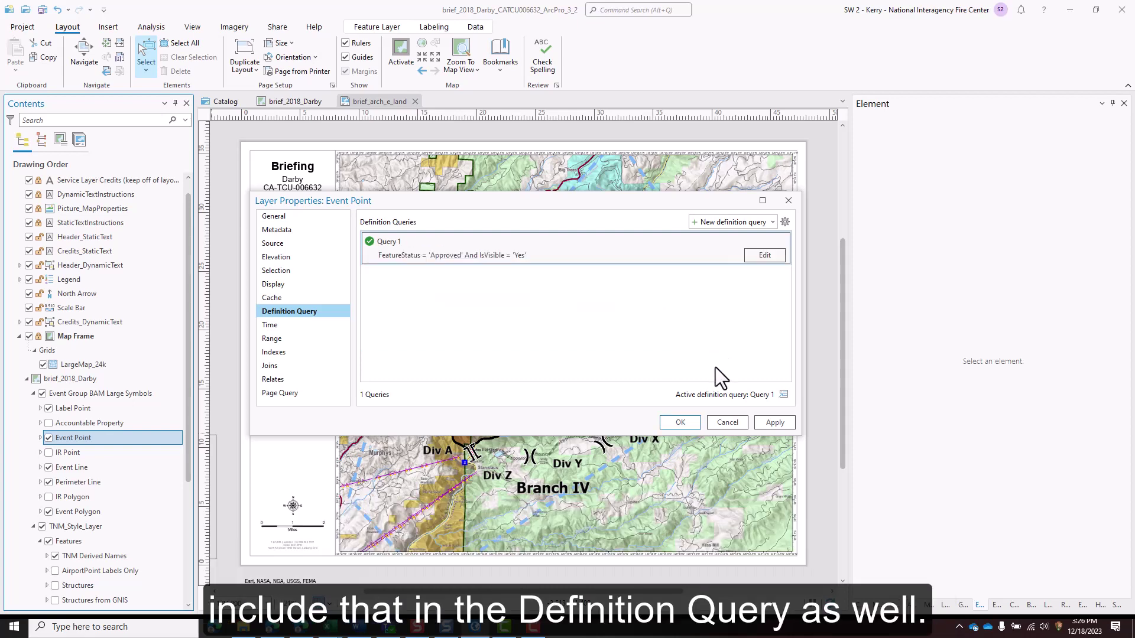
pyautogui.click(680, 422)
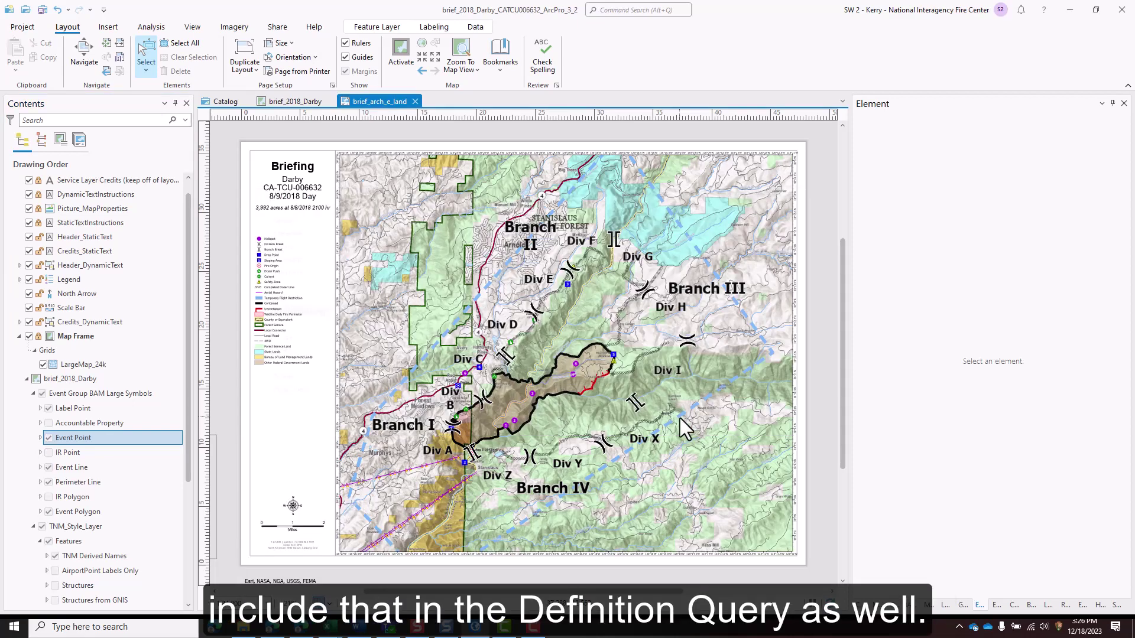
# Start an Event Line definition query with Feature Status equal to Approved
pyautogui.rightClick(125, 465)
pyautogui.click(137, 446)
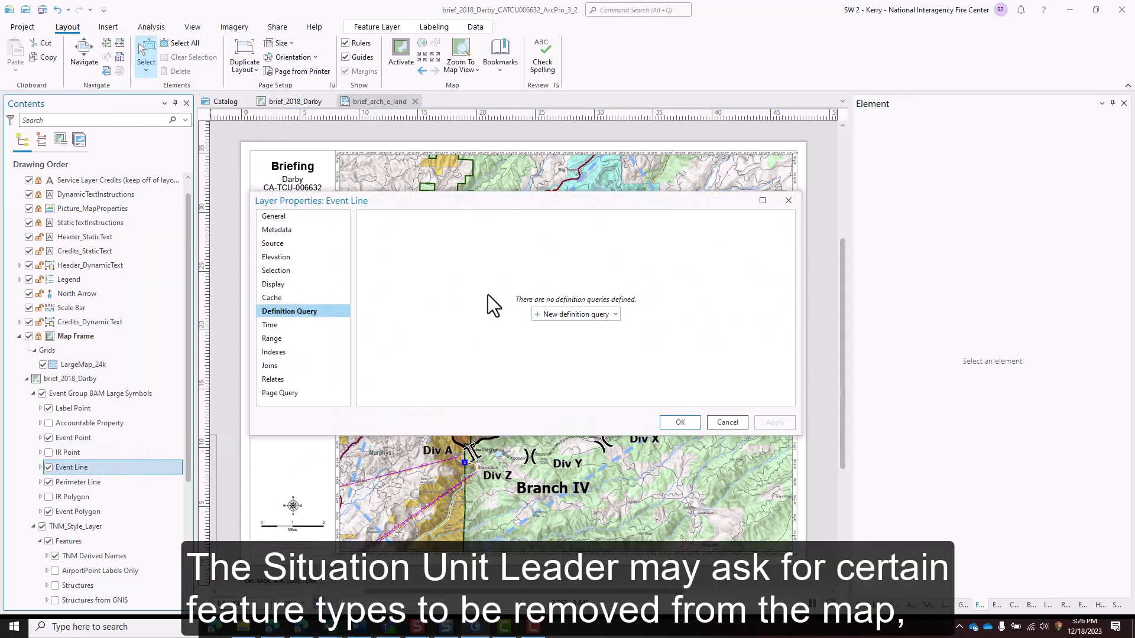
pyautogui.click(559, 314)
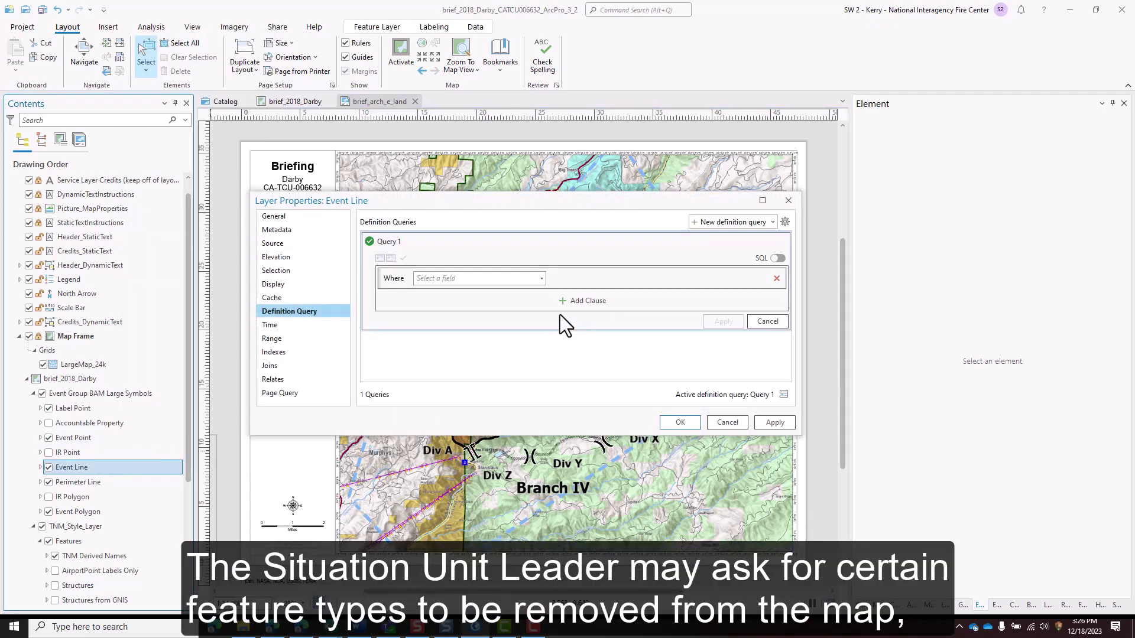
pyautogui.click(541, 278)
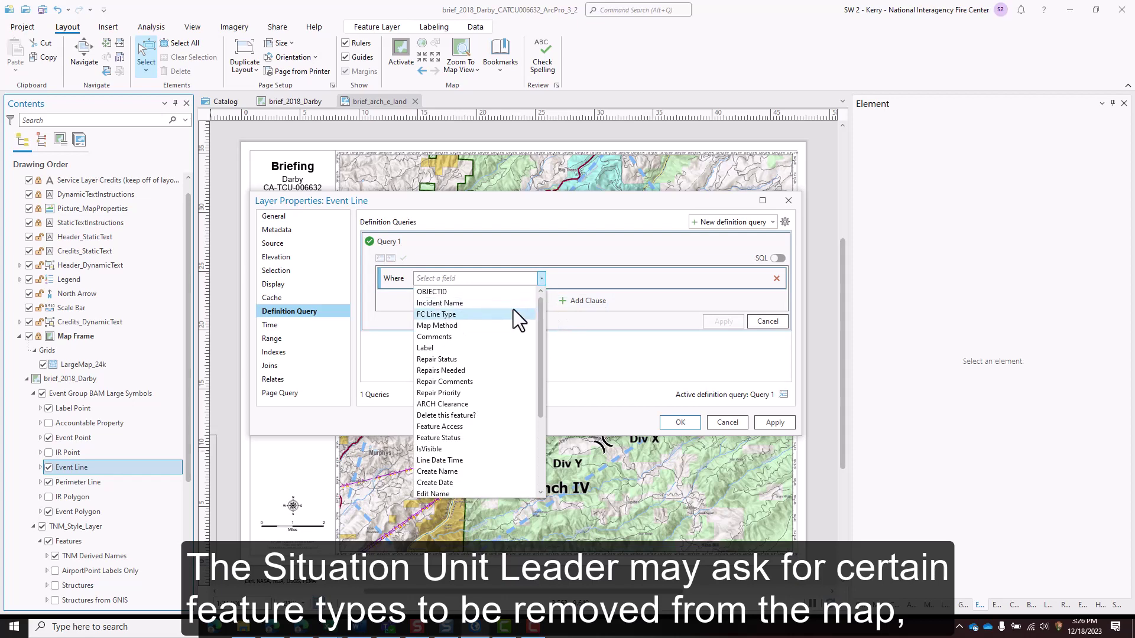
pyautogui.click(513, 438)
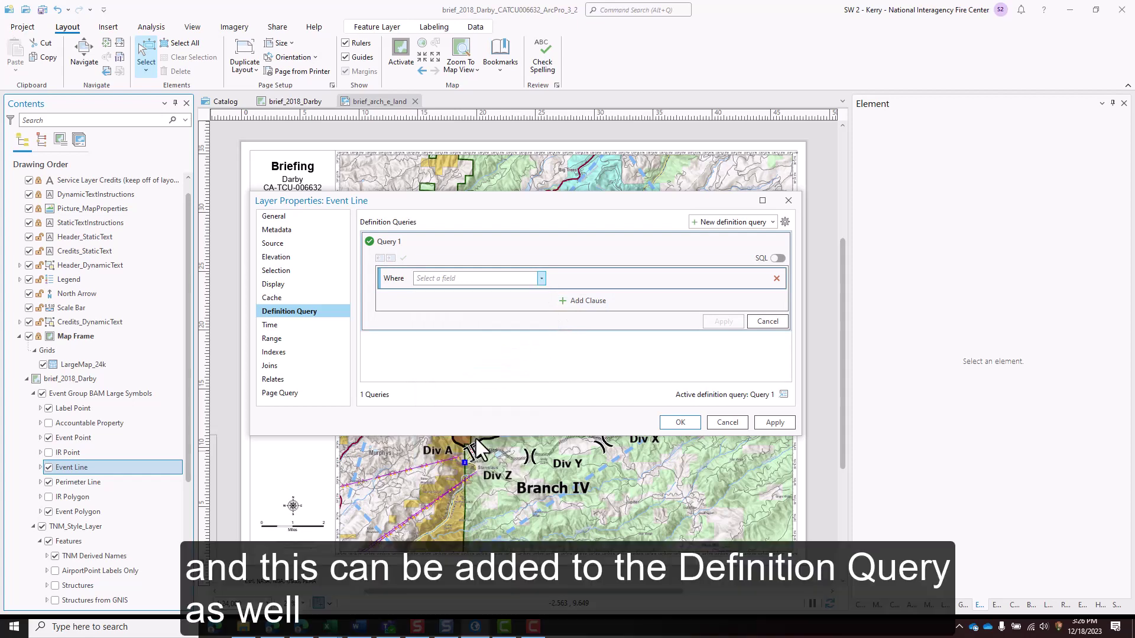
pyautogui.click(762, 279)
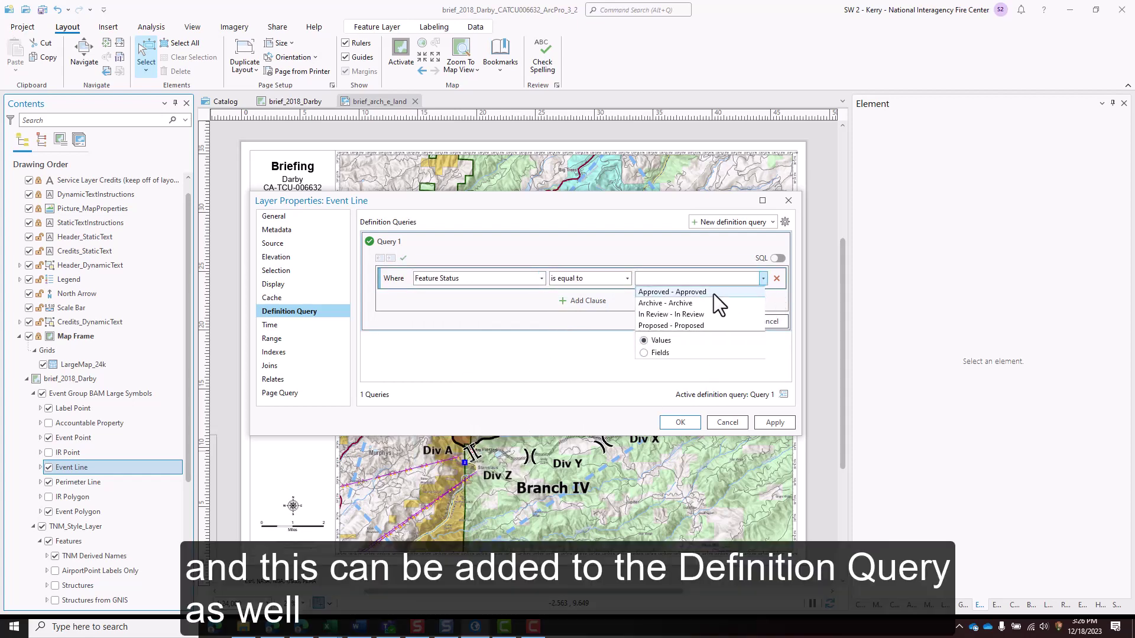
pyautogui.click(714, 292)
# Add the clause And IsVisible = Yes, then apply and close the Event Line properties
pyautogui.click(591, 301)
pyautogui.click(542, 303)
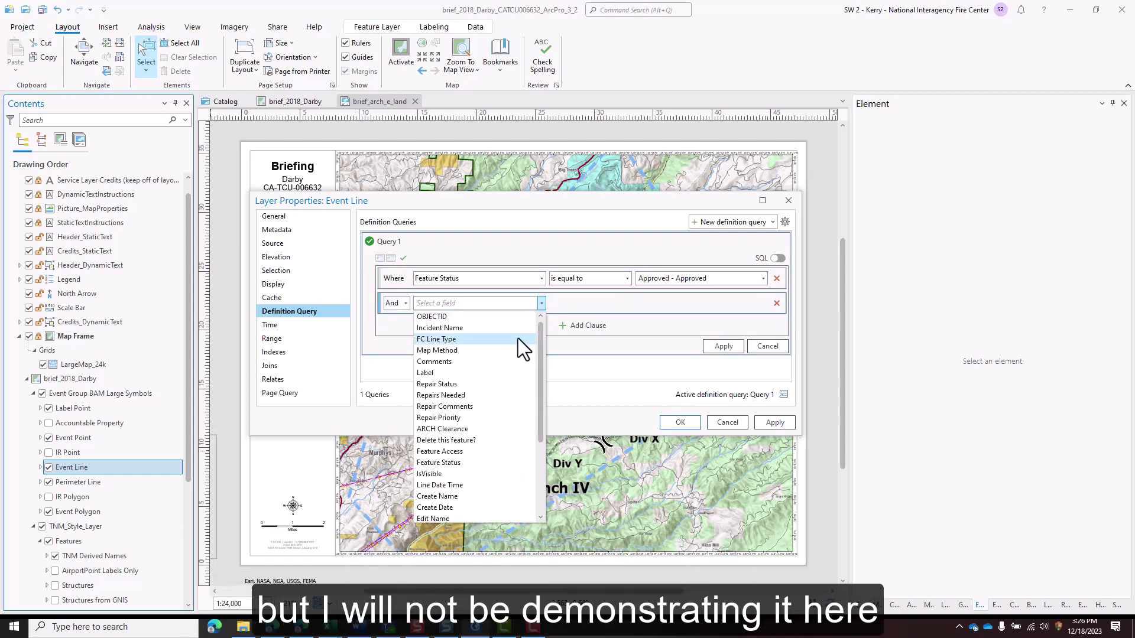
pyautogui.click(488, 479)
pyautogui.click(762, 303)
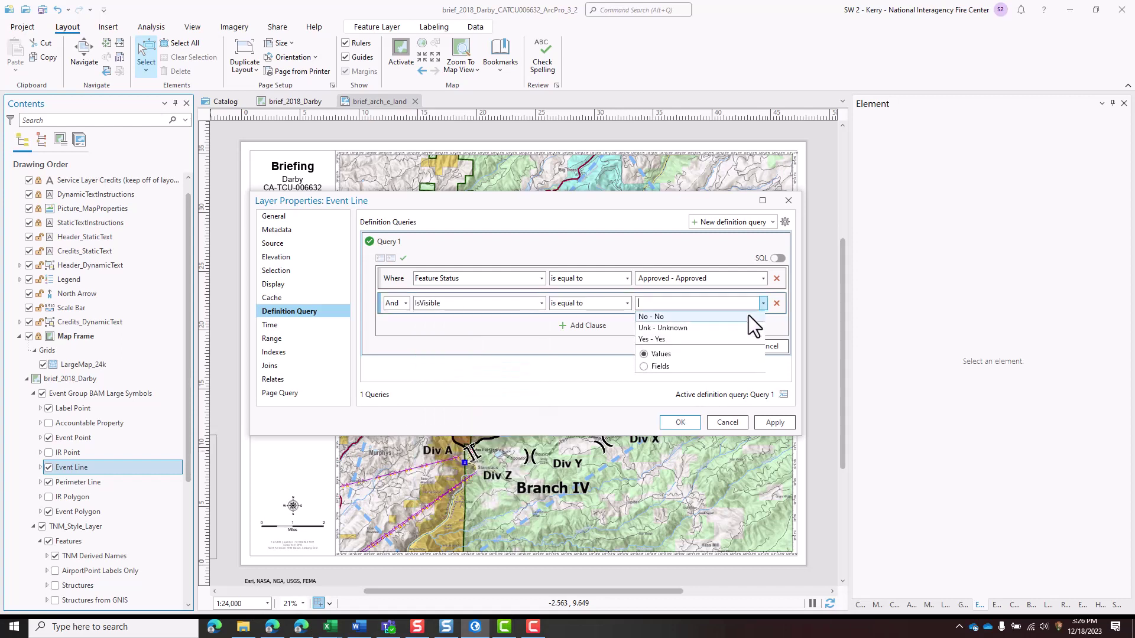
pyautogui.click(744, 337)
pyautogui.click(712, 345)
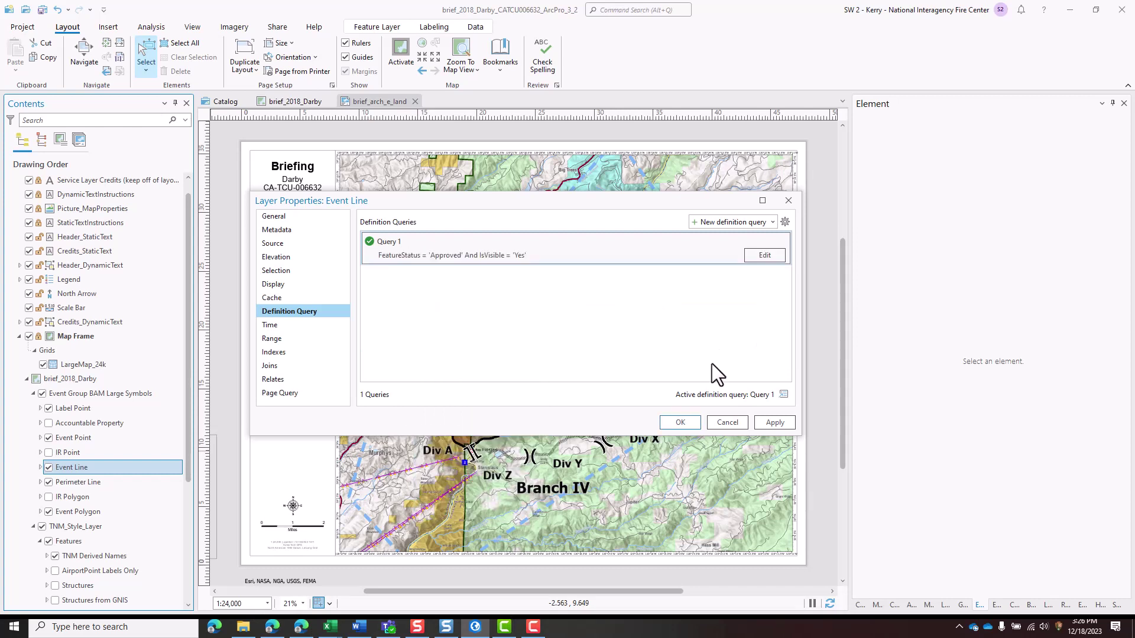
pyautogui.click(689, 424)
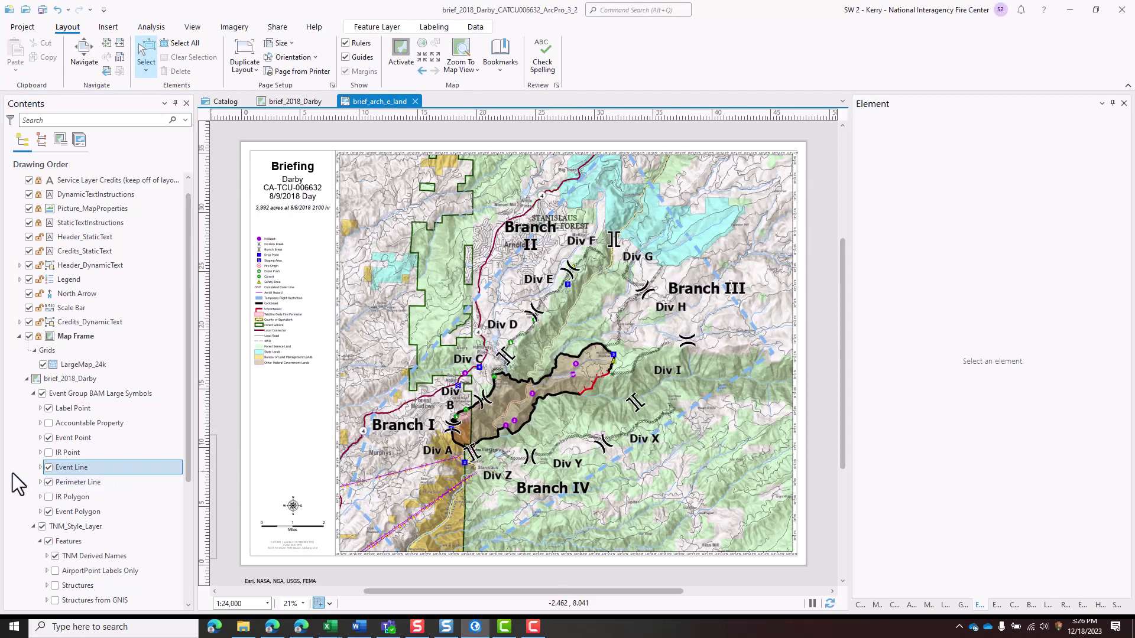
# Activate the map frame, set the scale to 1:28,000, and pan to fit the incident area
pyautogui.click(400, 49)
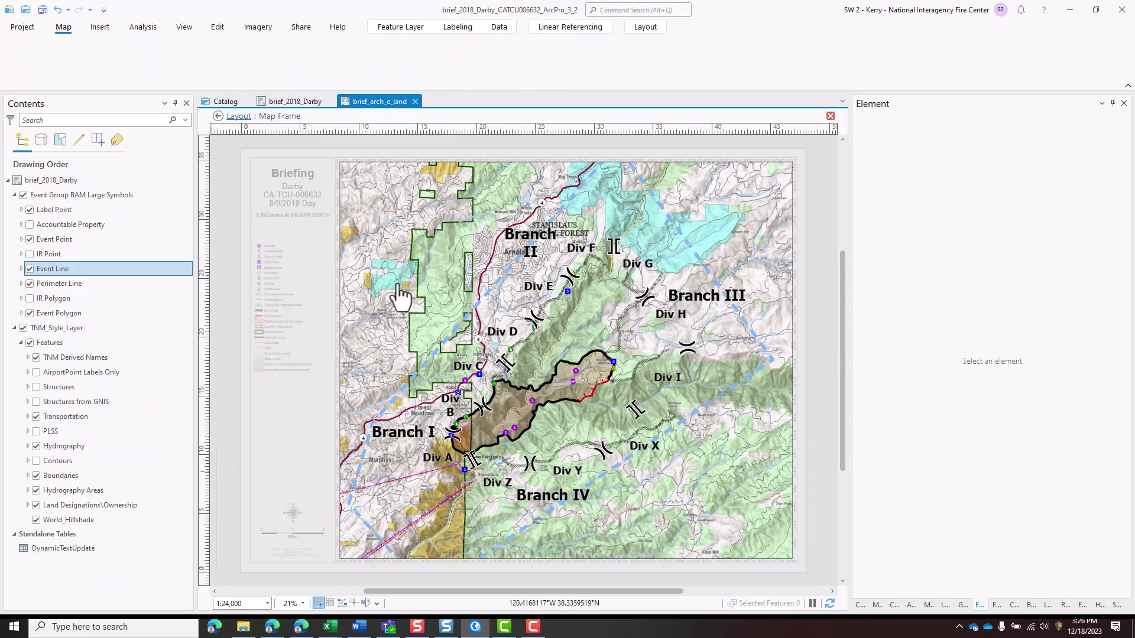
pyautogui.click(253, 602)
pyautogui.write('28,0')
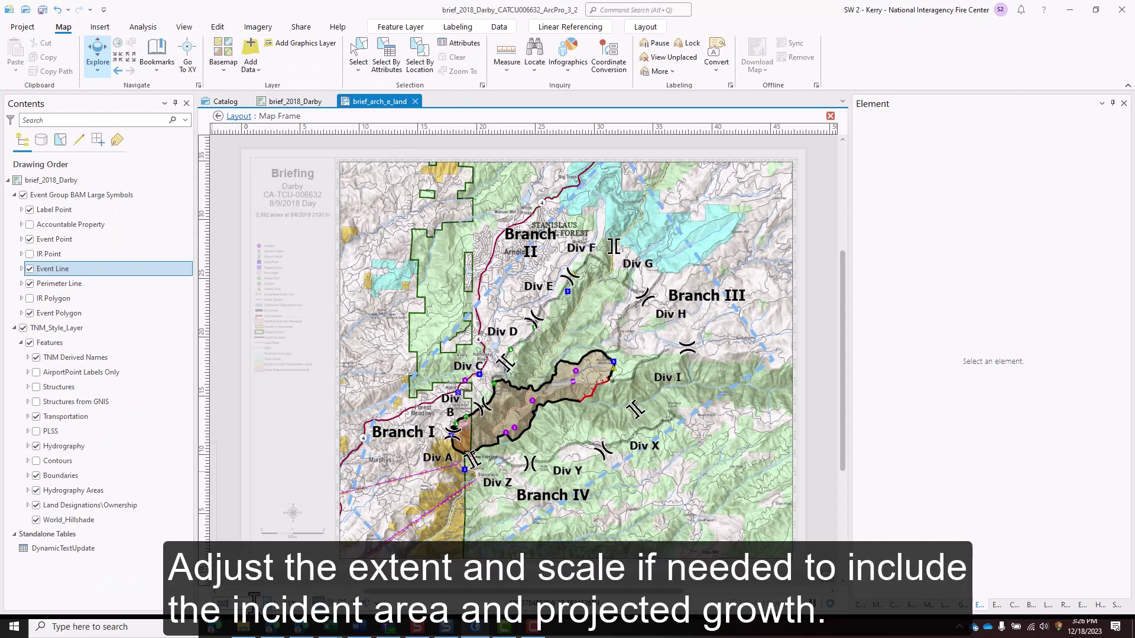
pyautogui.write('00')
pyautogui.press('Return')
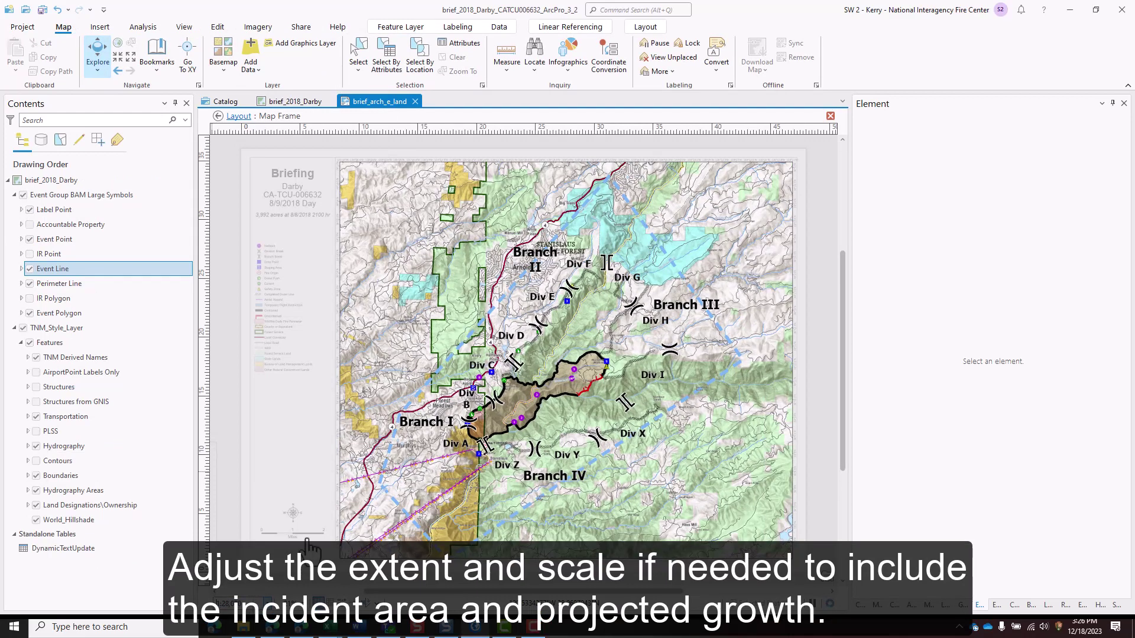
pyautogui.moveTo(471, 452); pyautogui.dragTo(464, 436)
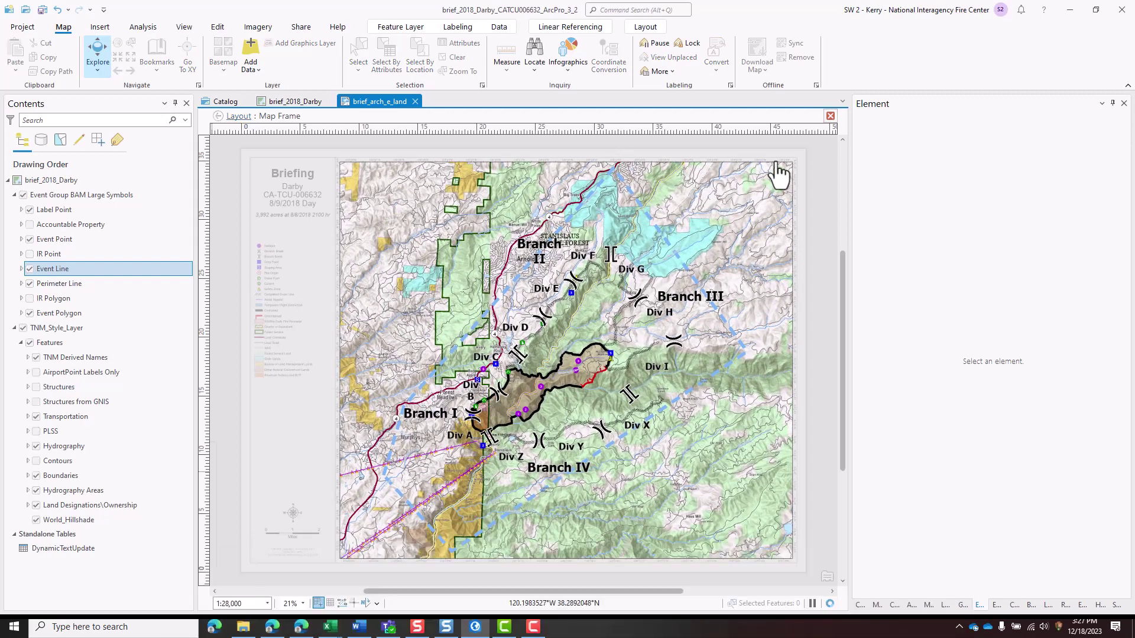
pyautogui.click(830, 116)
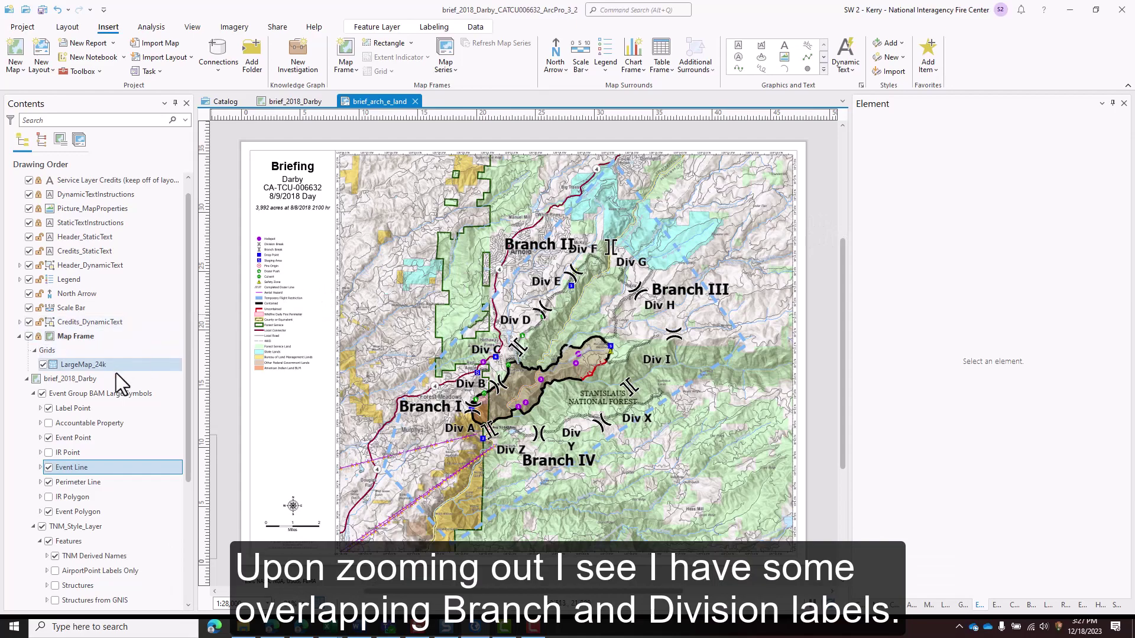
# Enable label stacking for the Label Point layer, with a forced split at each space separator
pyautogui.click(112, 407)
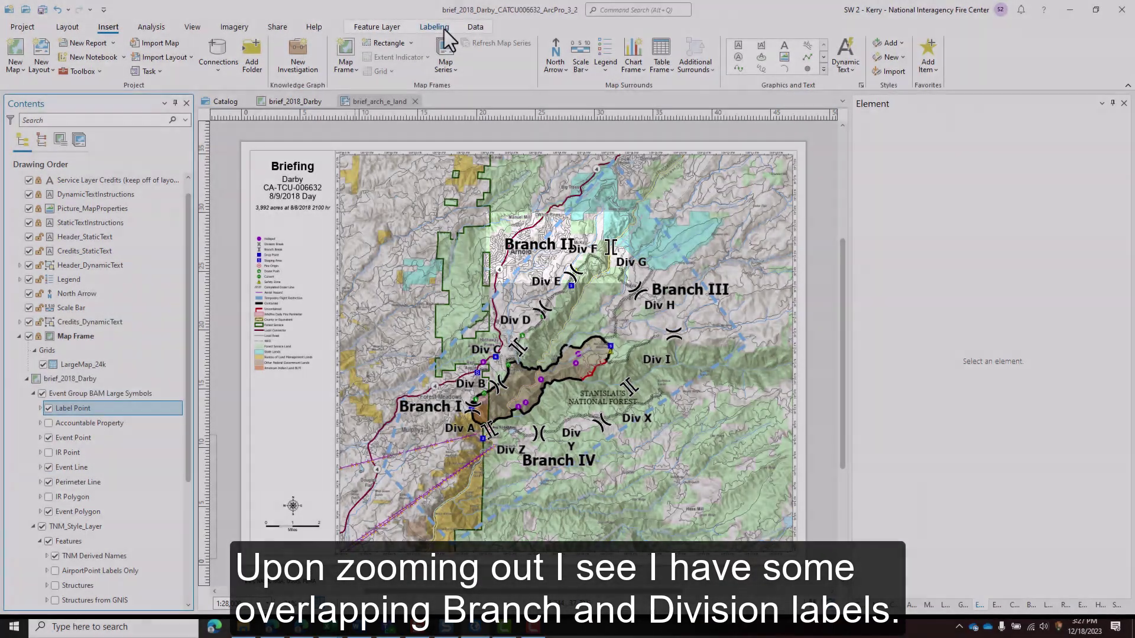
pyautogui.click(443, 28)
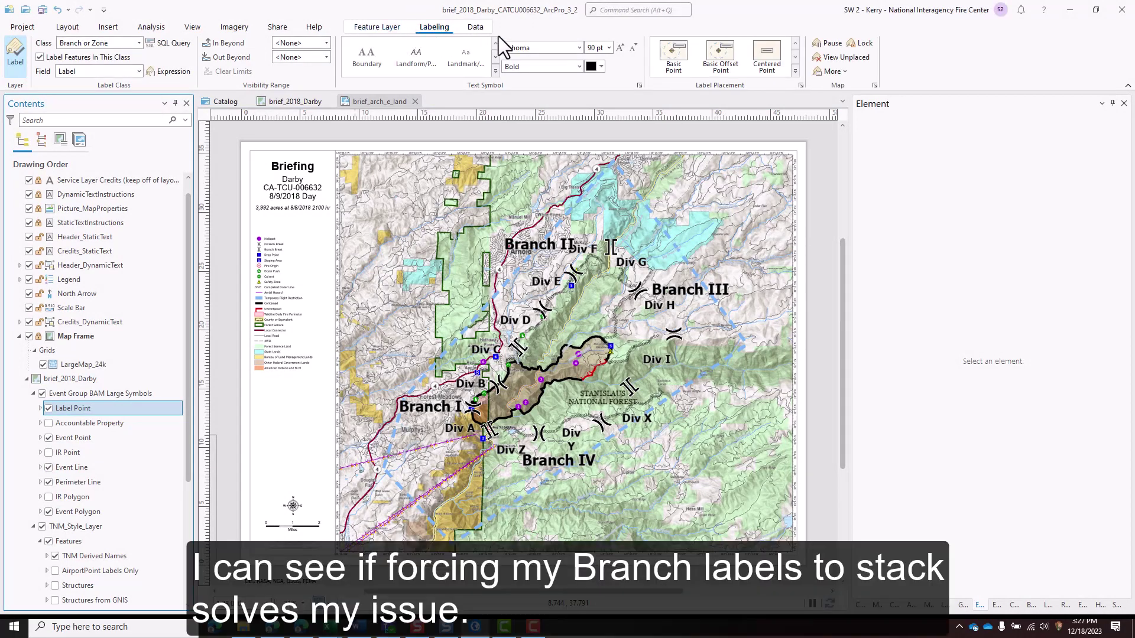
pyautogui.click(800, 86)
pyautogui.click(884, 155)
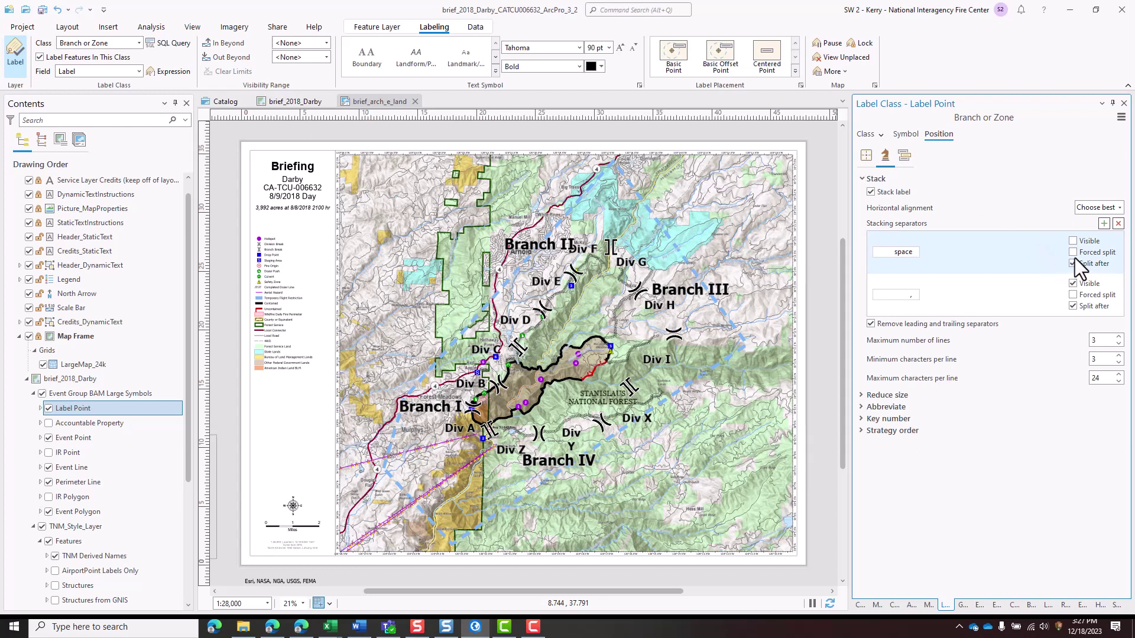
pyautogui.click(1073, 252)
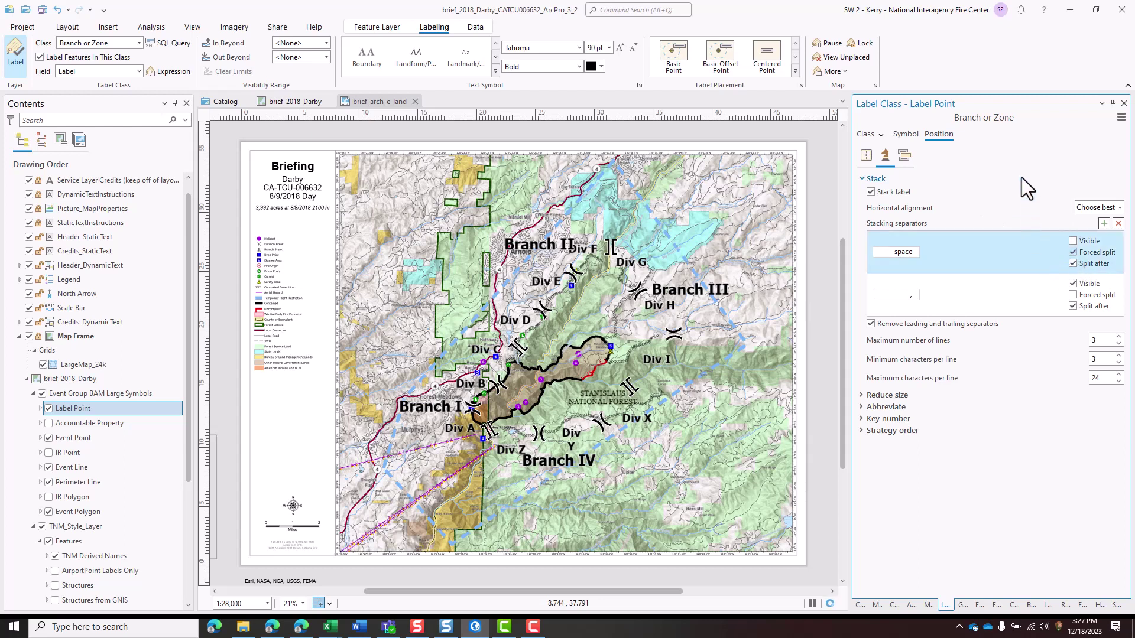